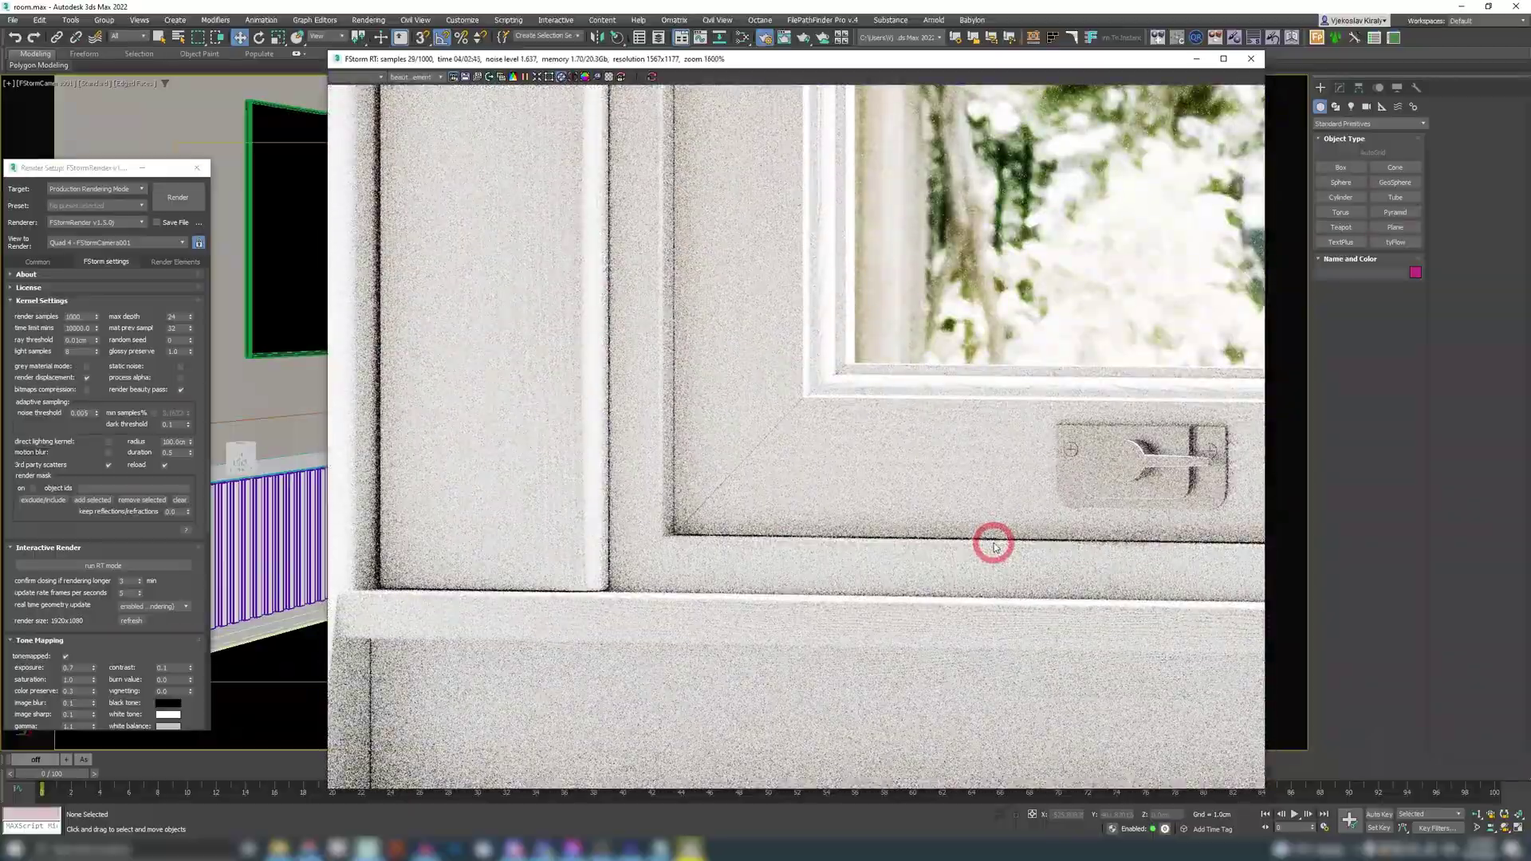
scroll(556, 452, "down", 5)
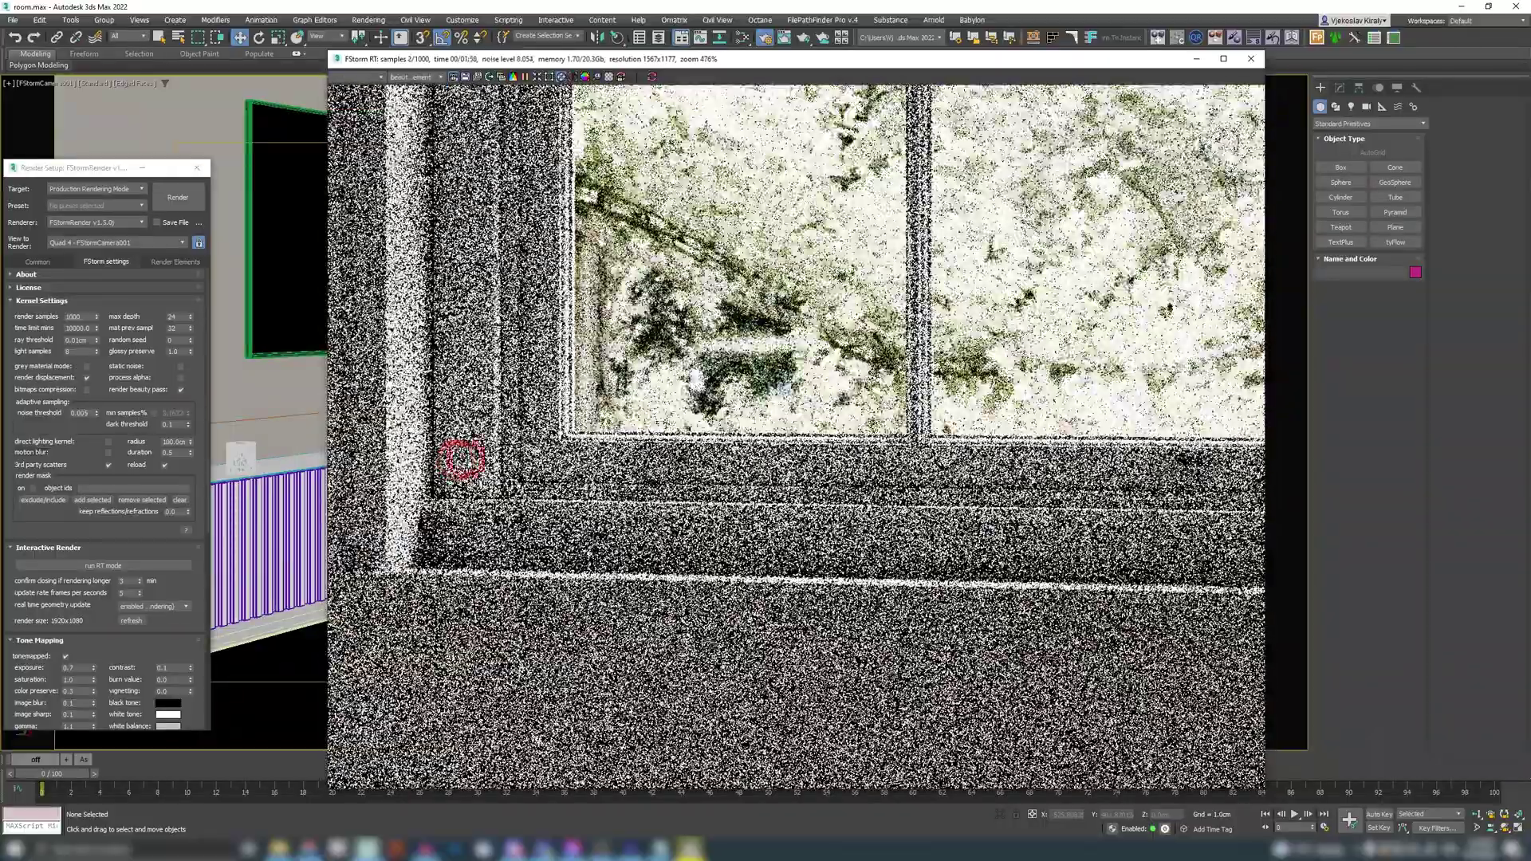
scroll(889, 335, "up", 10)
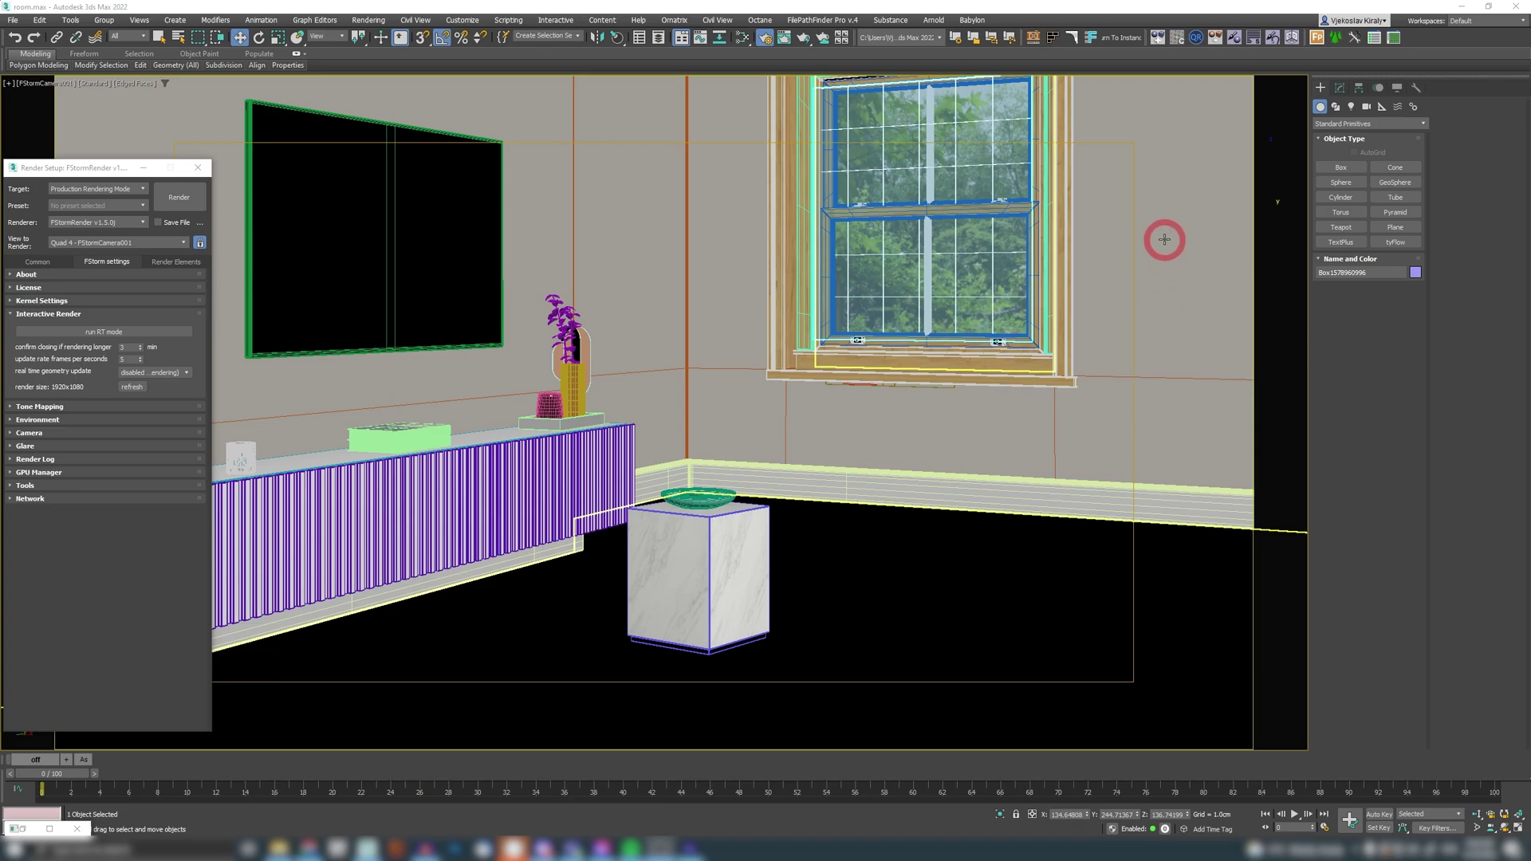
left_click(381, 433)
left_click(411, 314)
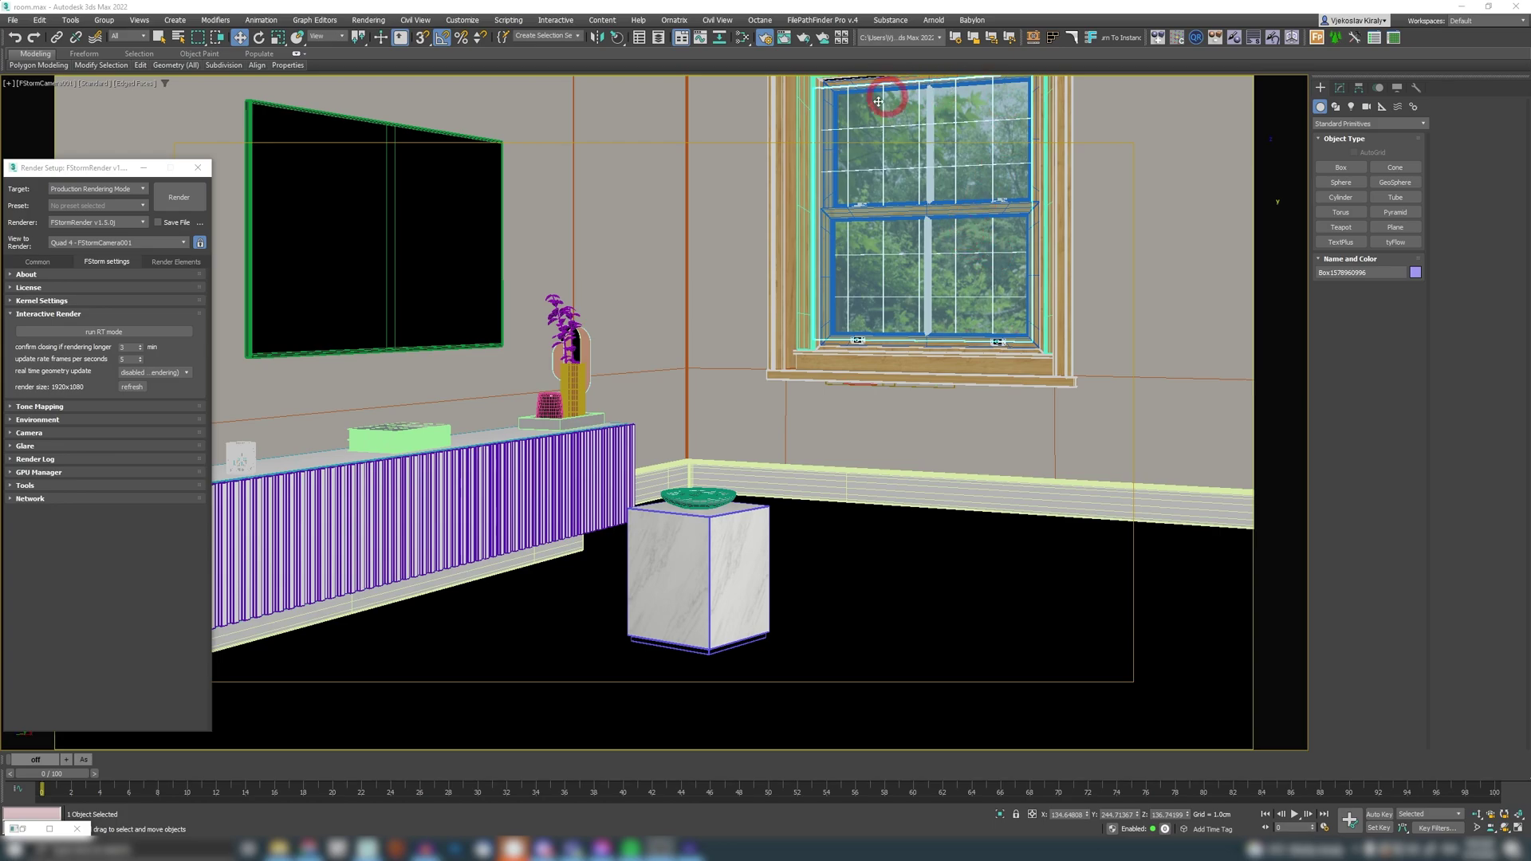
left_click(950, 215)
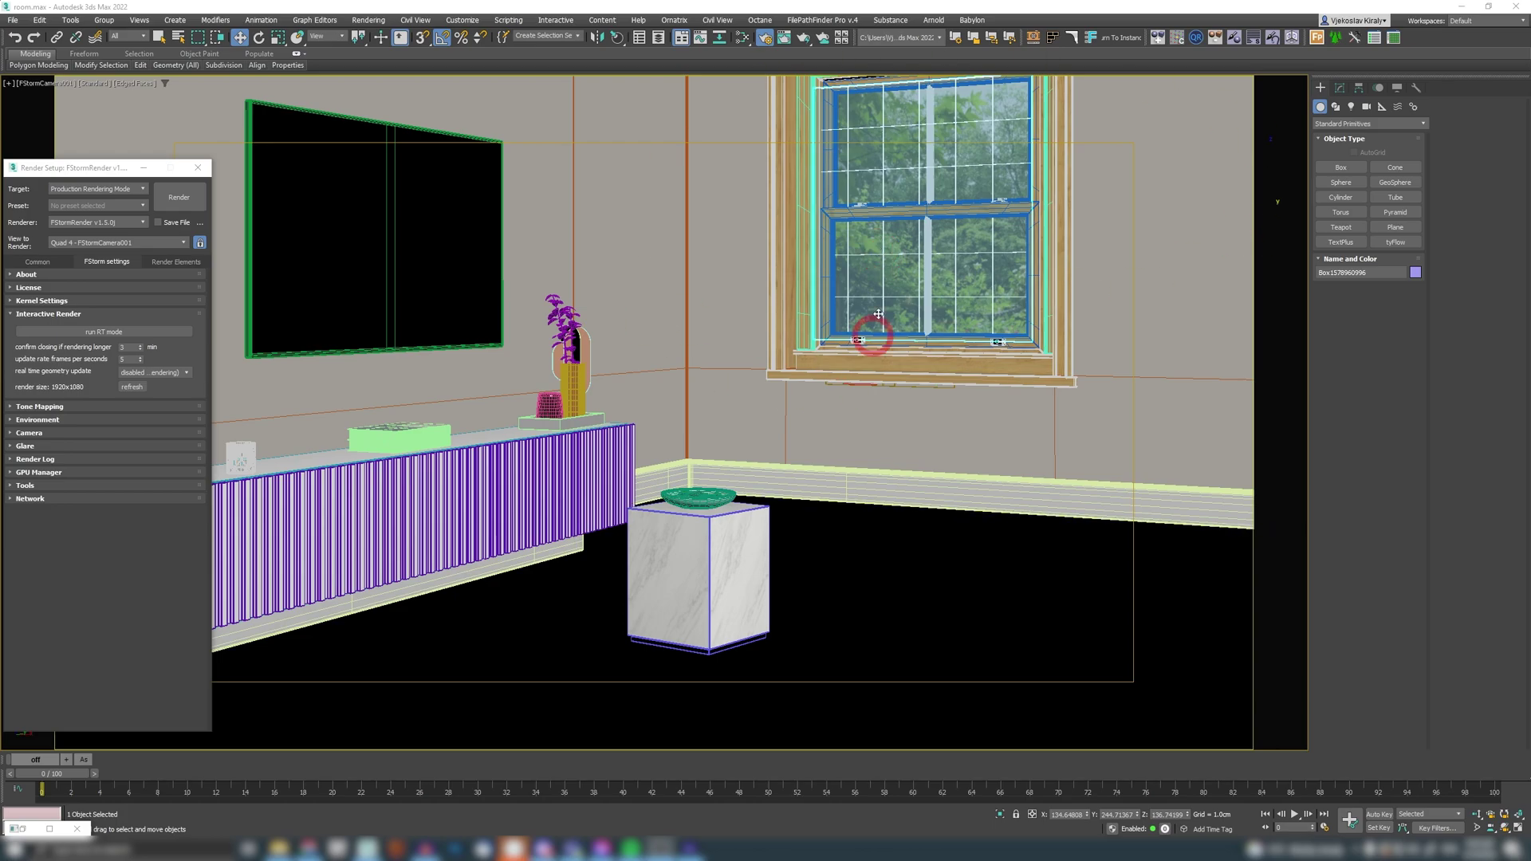
left_click(887, 207)
left_click_drag(926, 249, 899, 170)
left_click(414, 209)
Restore the minimized render window and clone the finished render into a separate window
left_click(22, 830)
left_click(341, 138)
left_click(328, 139)
left_click(500, 472)
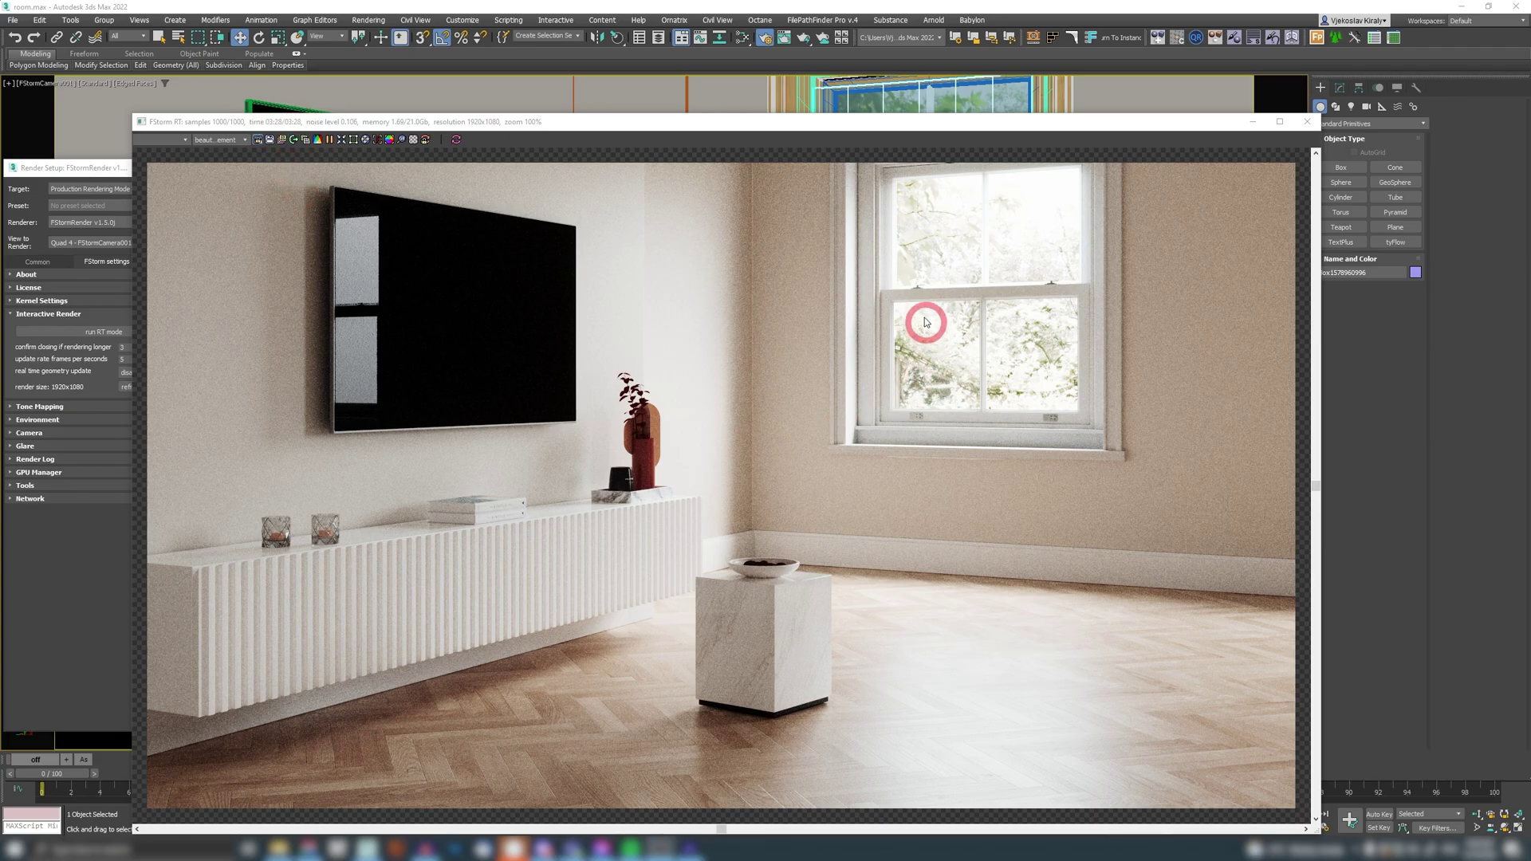
left_click(295, 142)
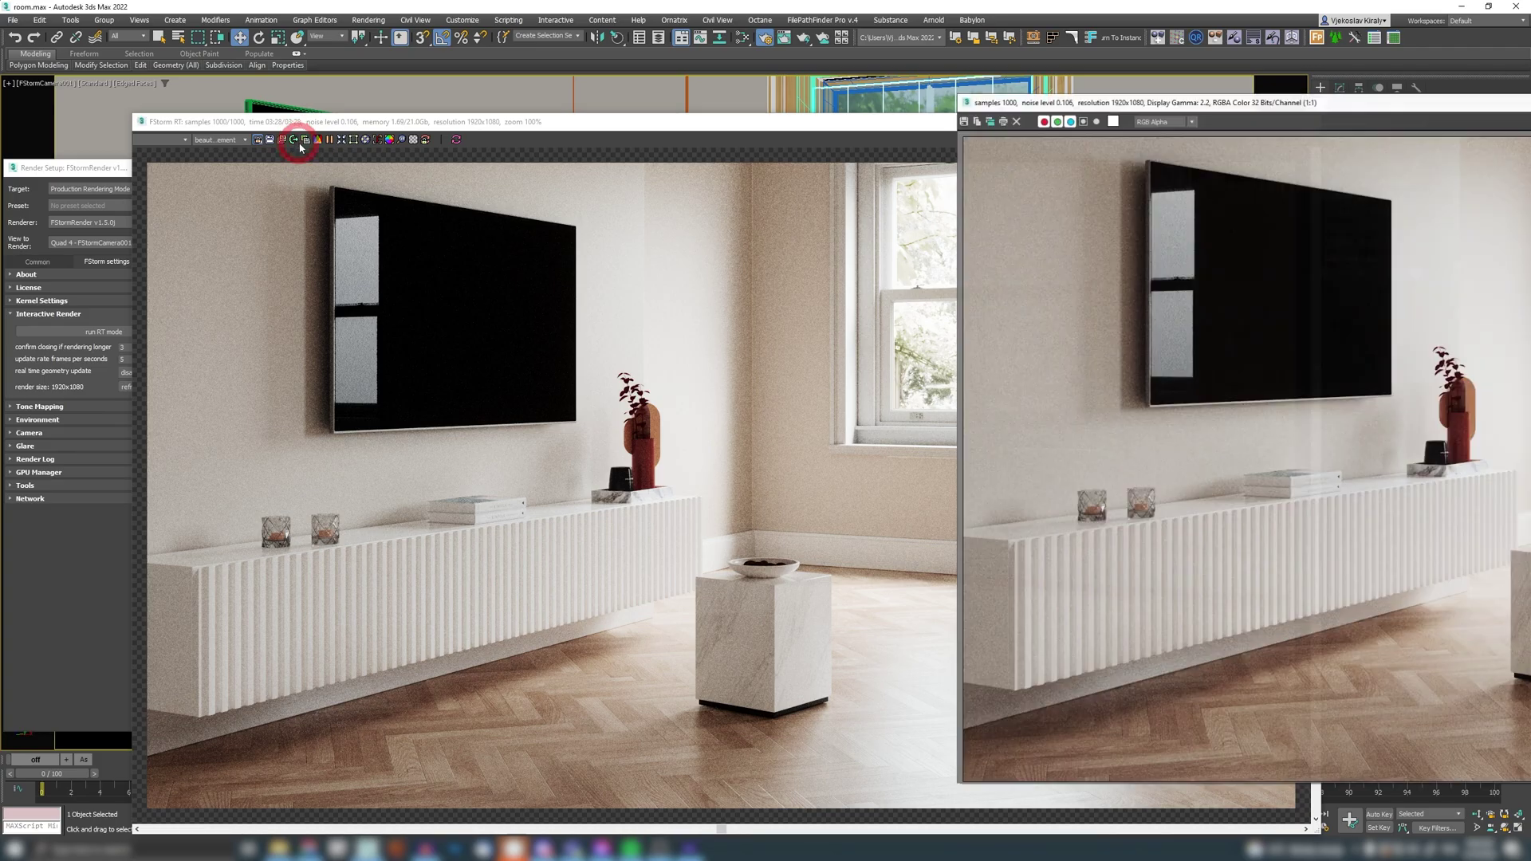
Hide the selected glass object in the window and render the room again
left_click_drag(377, 119, 387, 136)
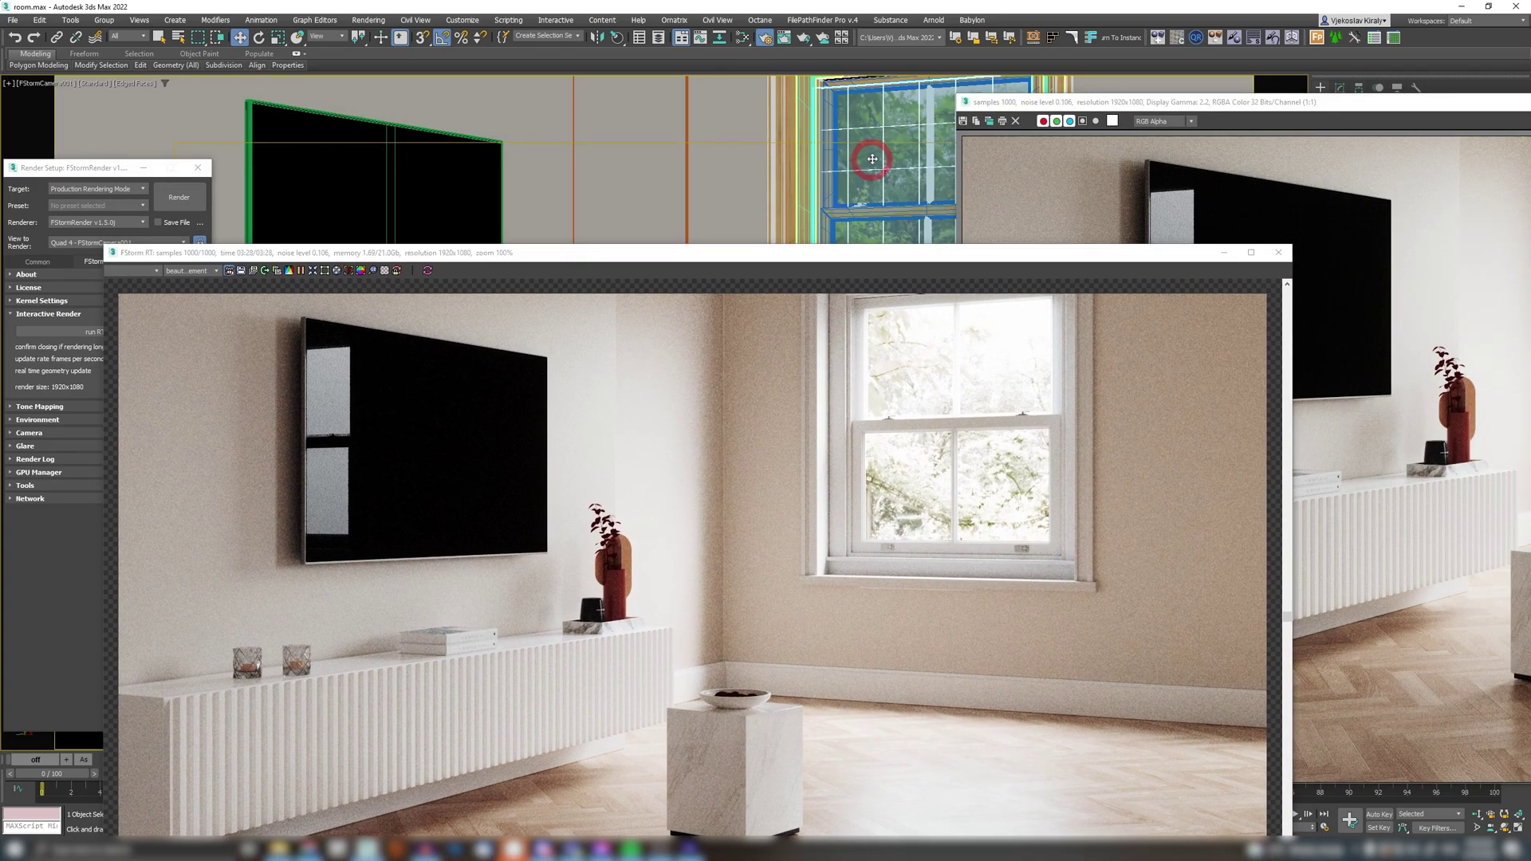
right_click(871, 157)
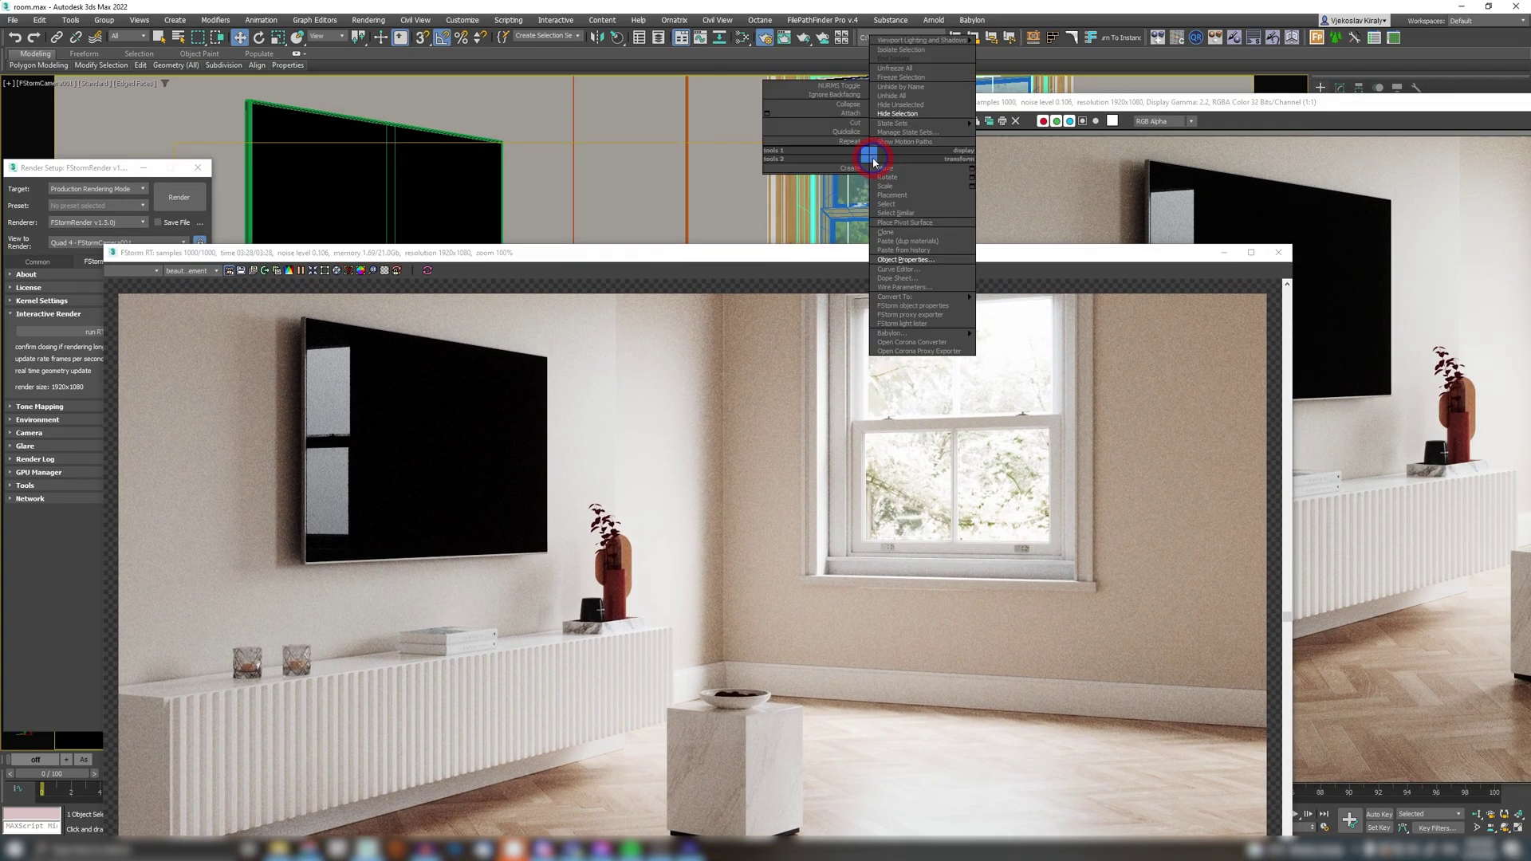
left_click(898, 114)
left_click(804, 166)
left_click_drag(452, 250, 461, 128)
left_click(435, 142)
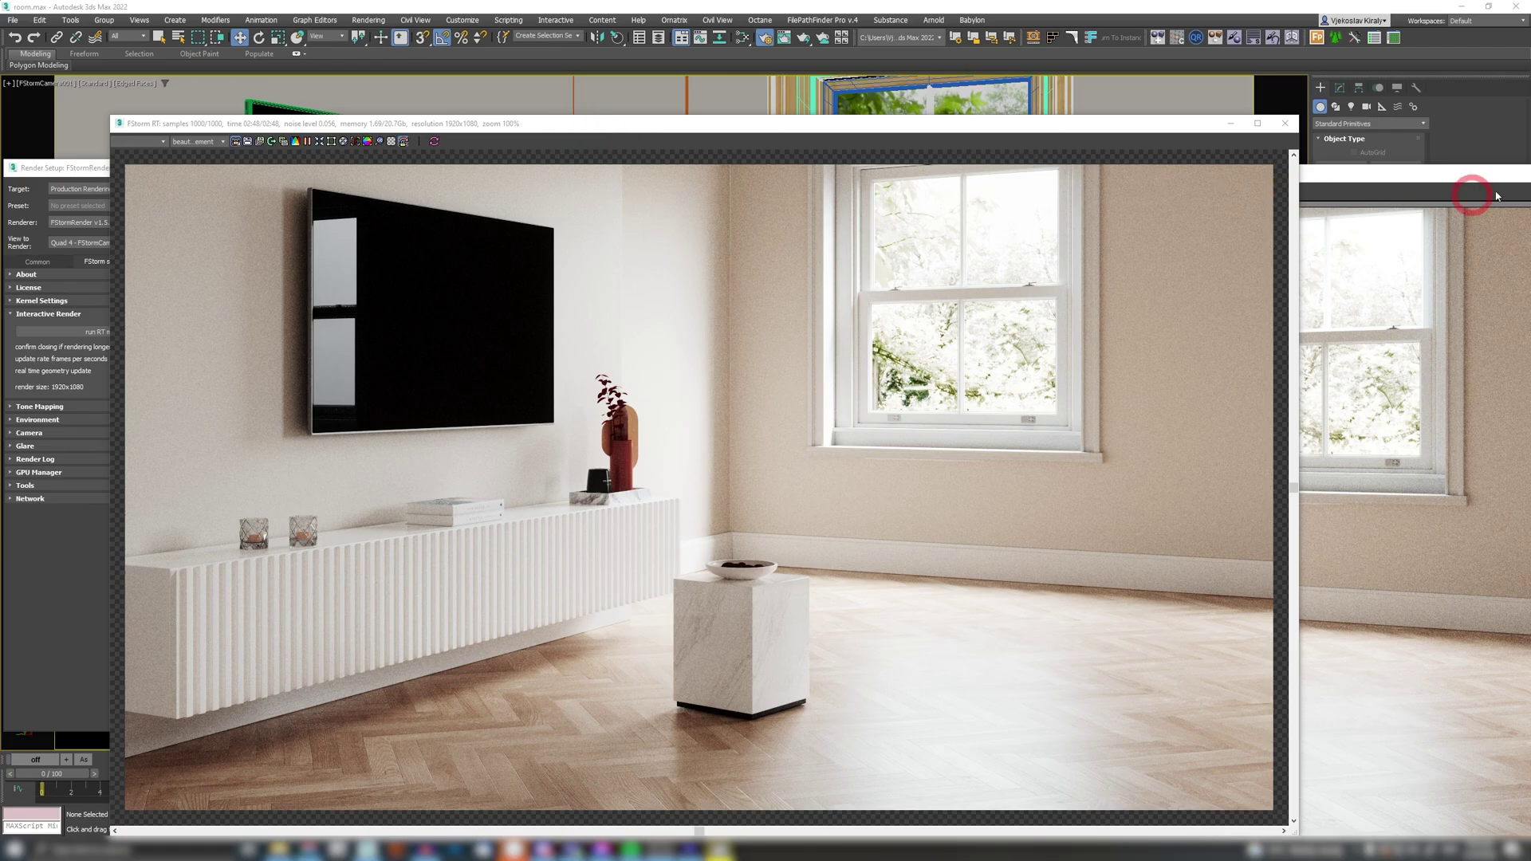
Line up the cloned render with the new one to compare noise with and without the window glass
left_click_drag(1498, 173, 1115, 401)
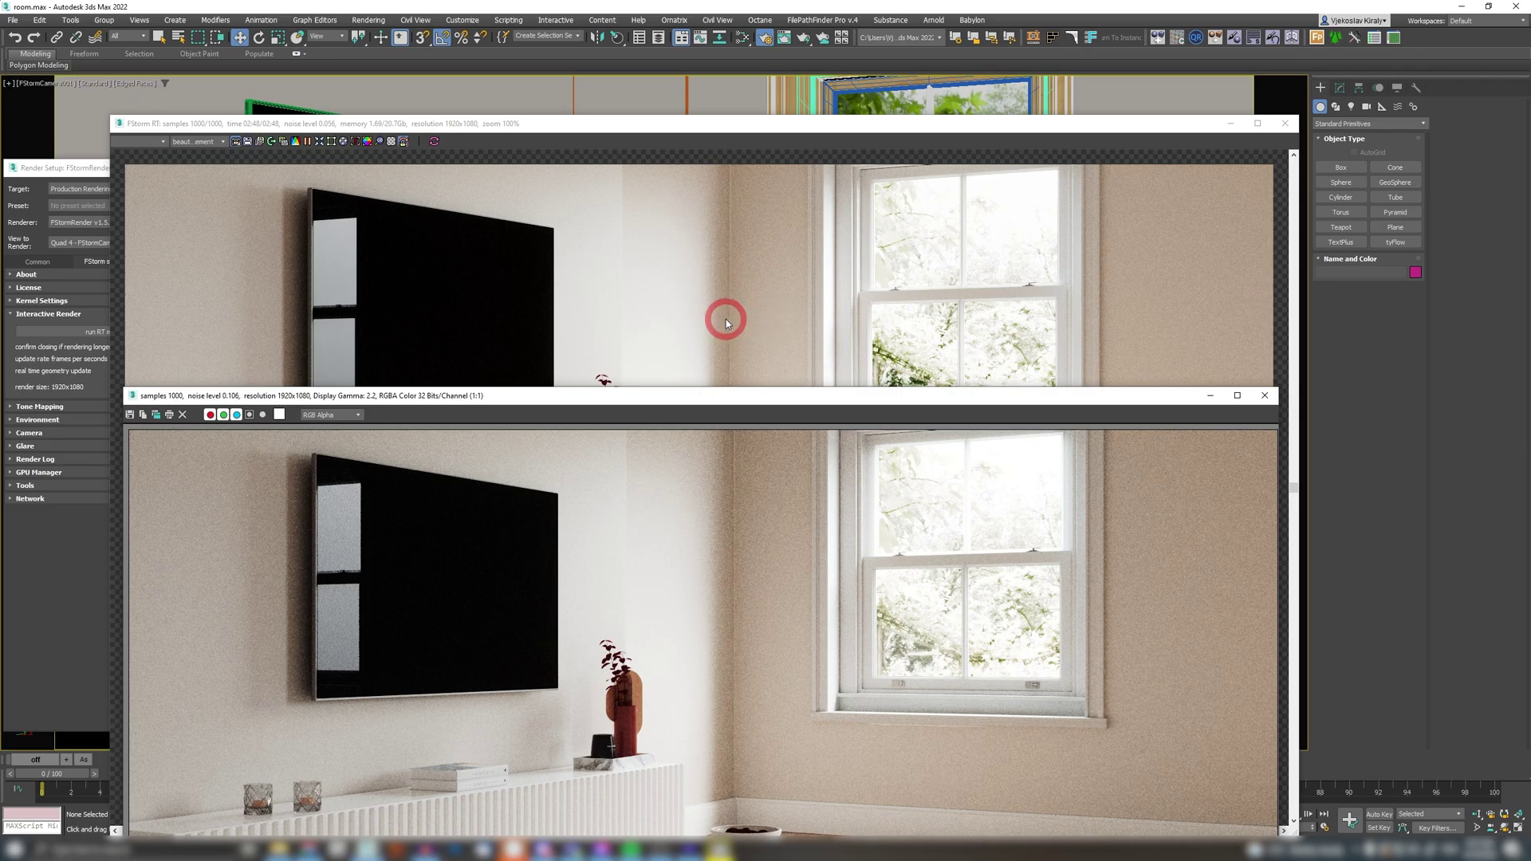
left_click_drag(809, 398, 796, 468)
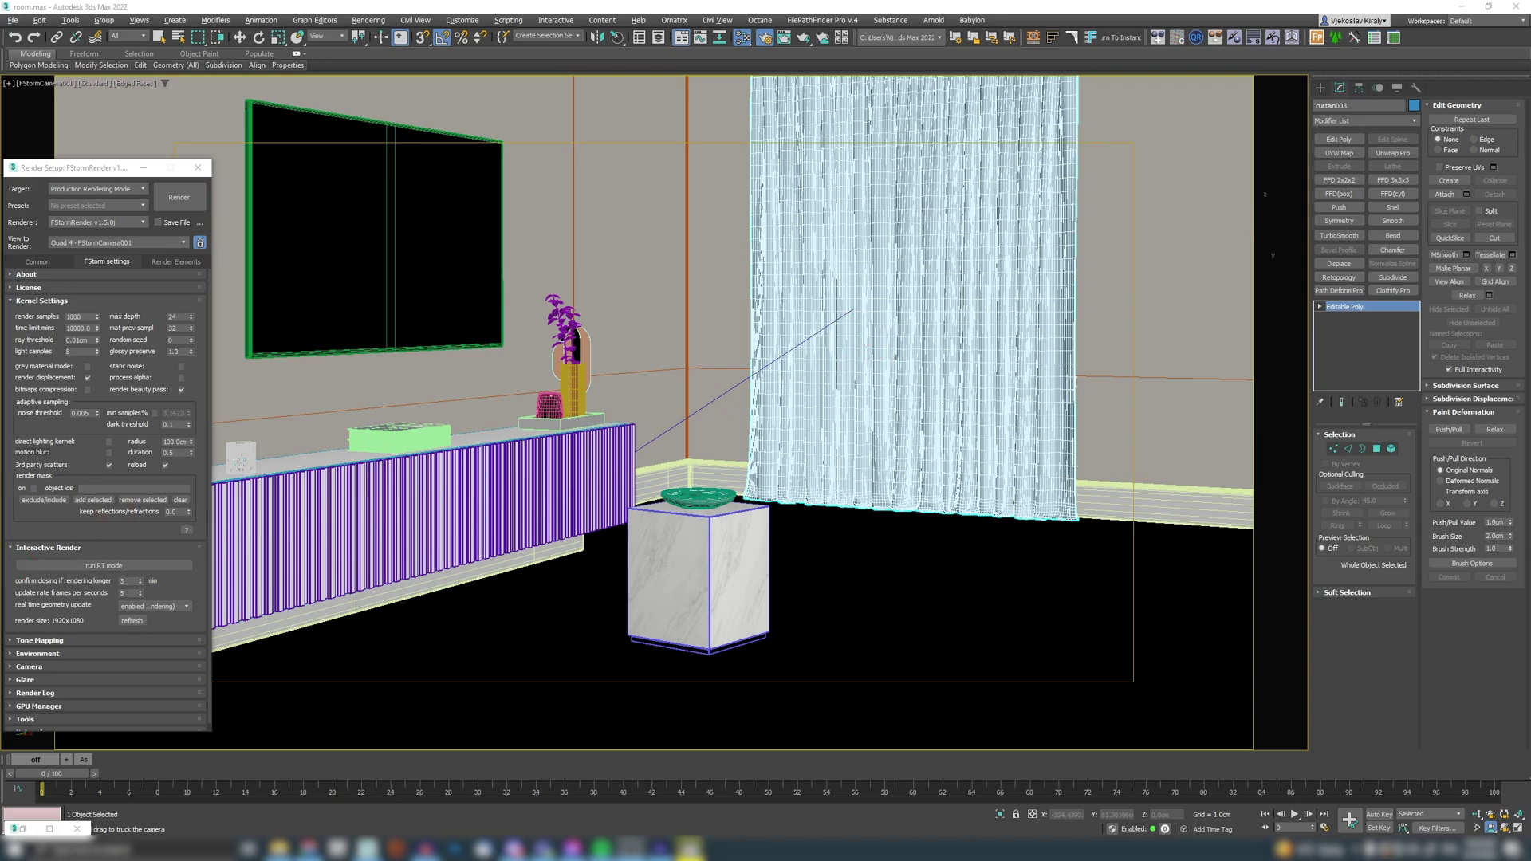
Restore the minimized render window, clone the curtain render and move the live render clear of the viewport
left_click(32, 826)
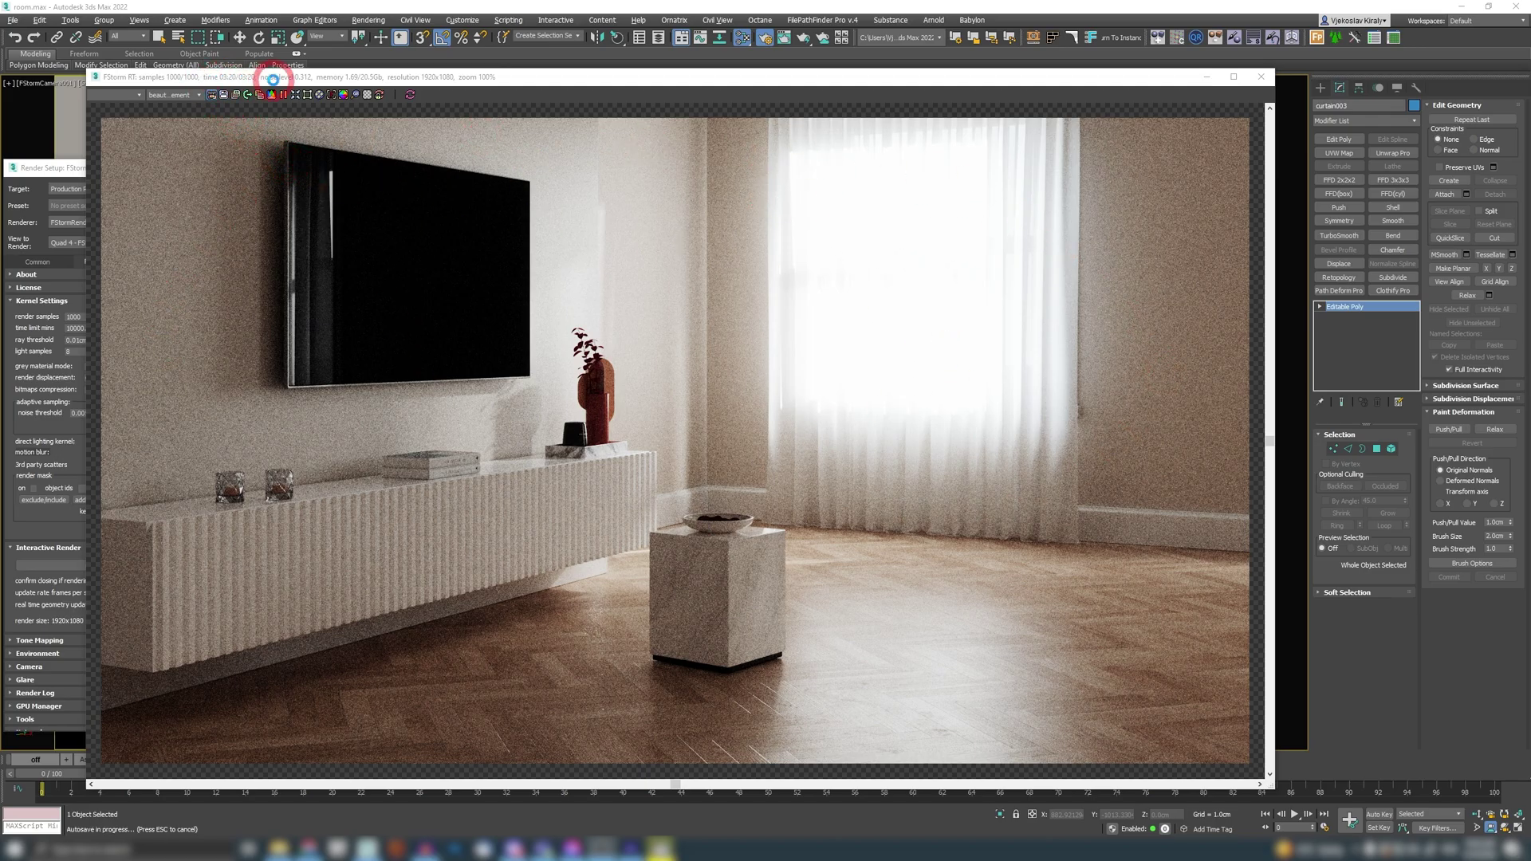
left_click(246, 95)
left_click_drag(365, 81, 409, 369)
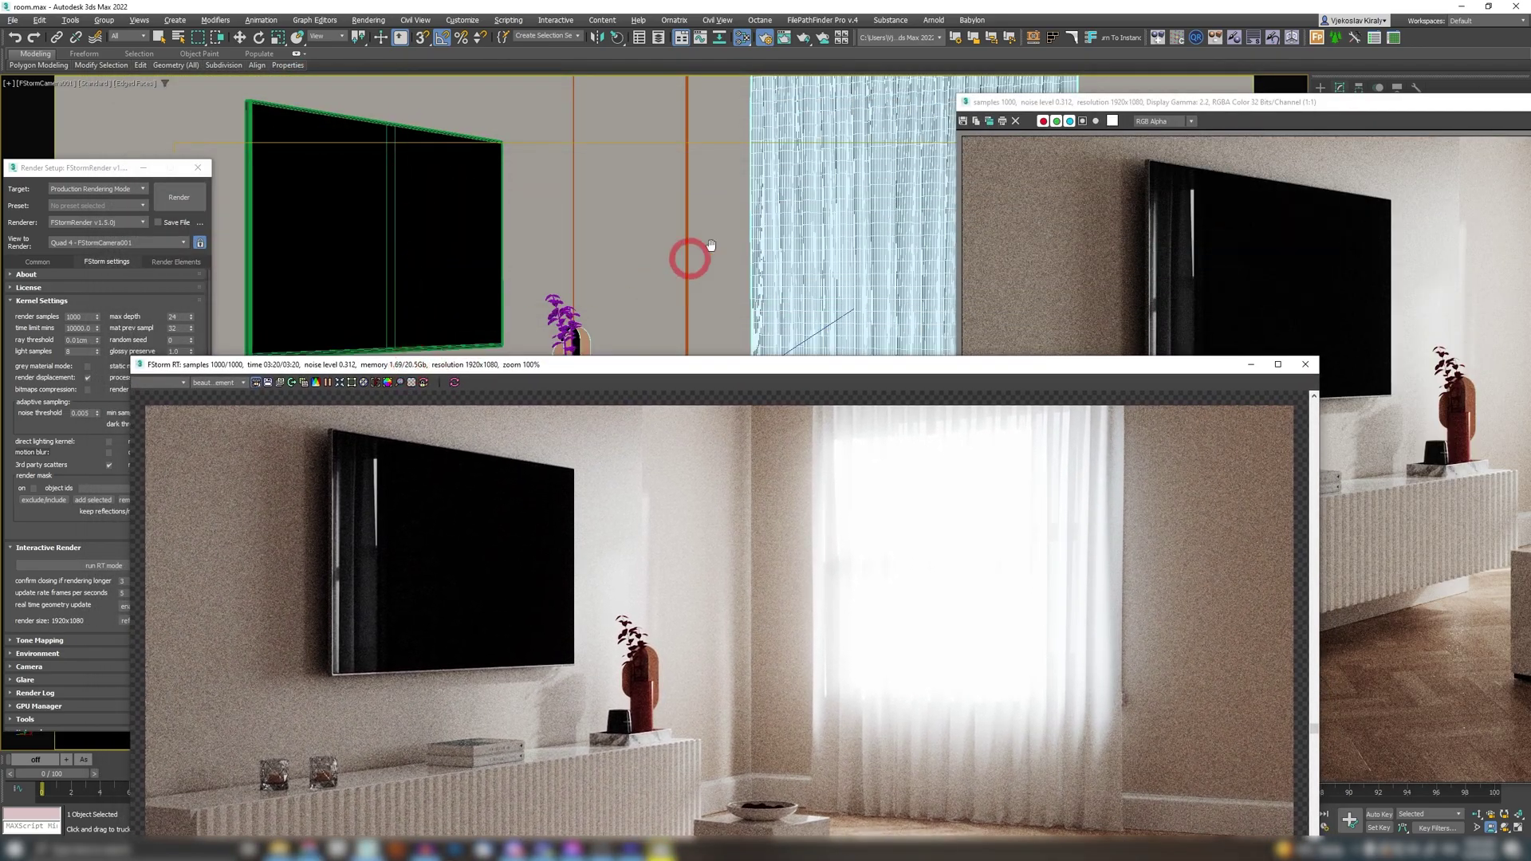
Turn off Receive Shadows in the curtain's Object Properties and bring the live render back into view
right_click(804, 182)
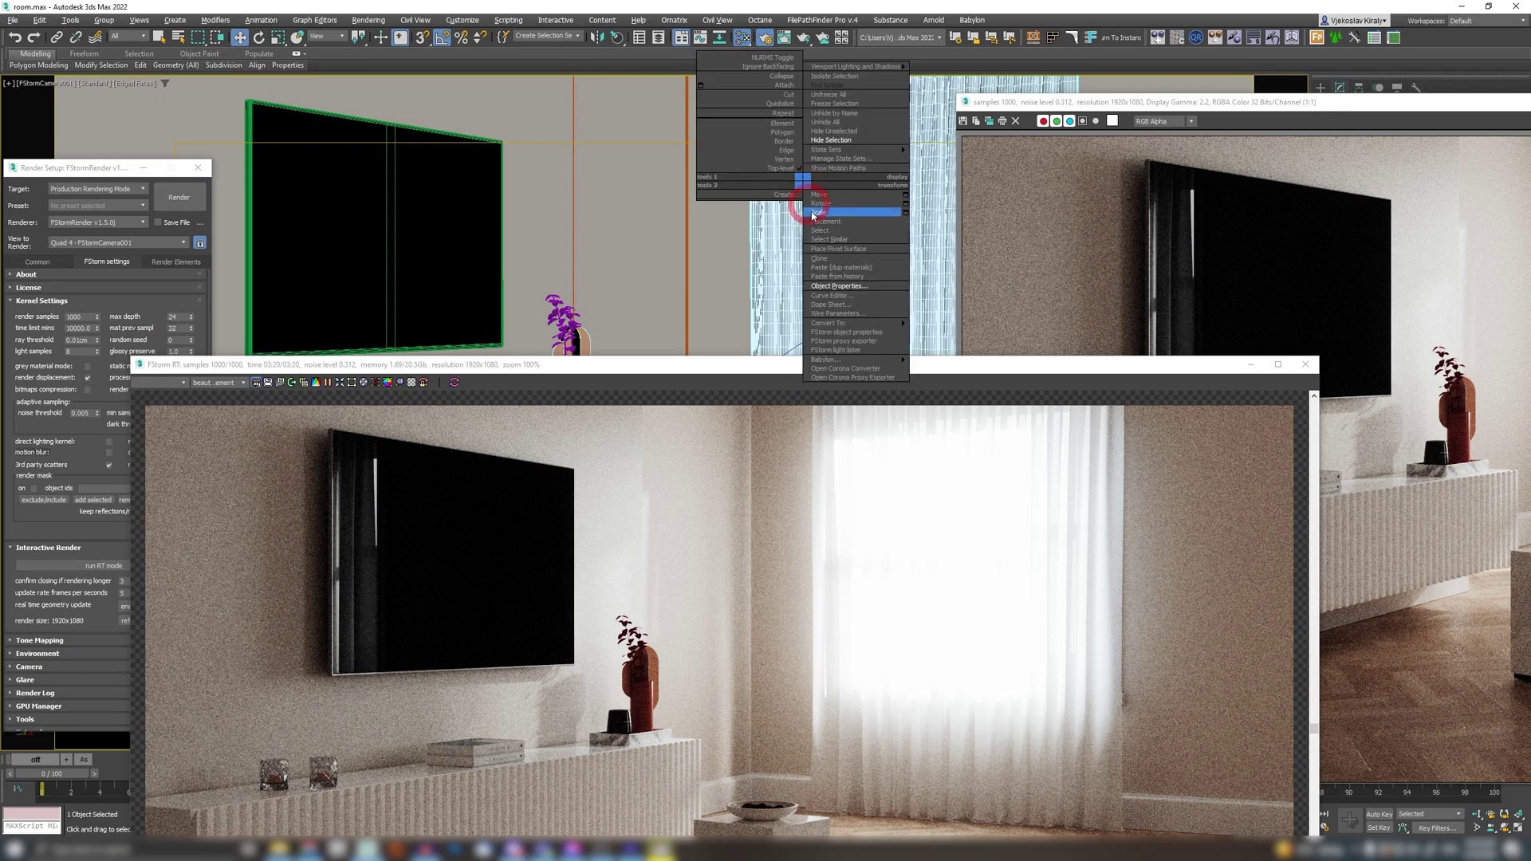
left_click(831, 285)
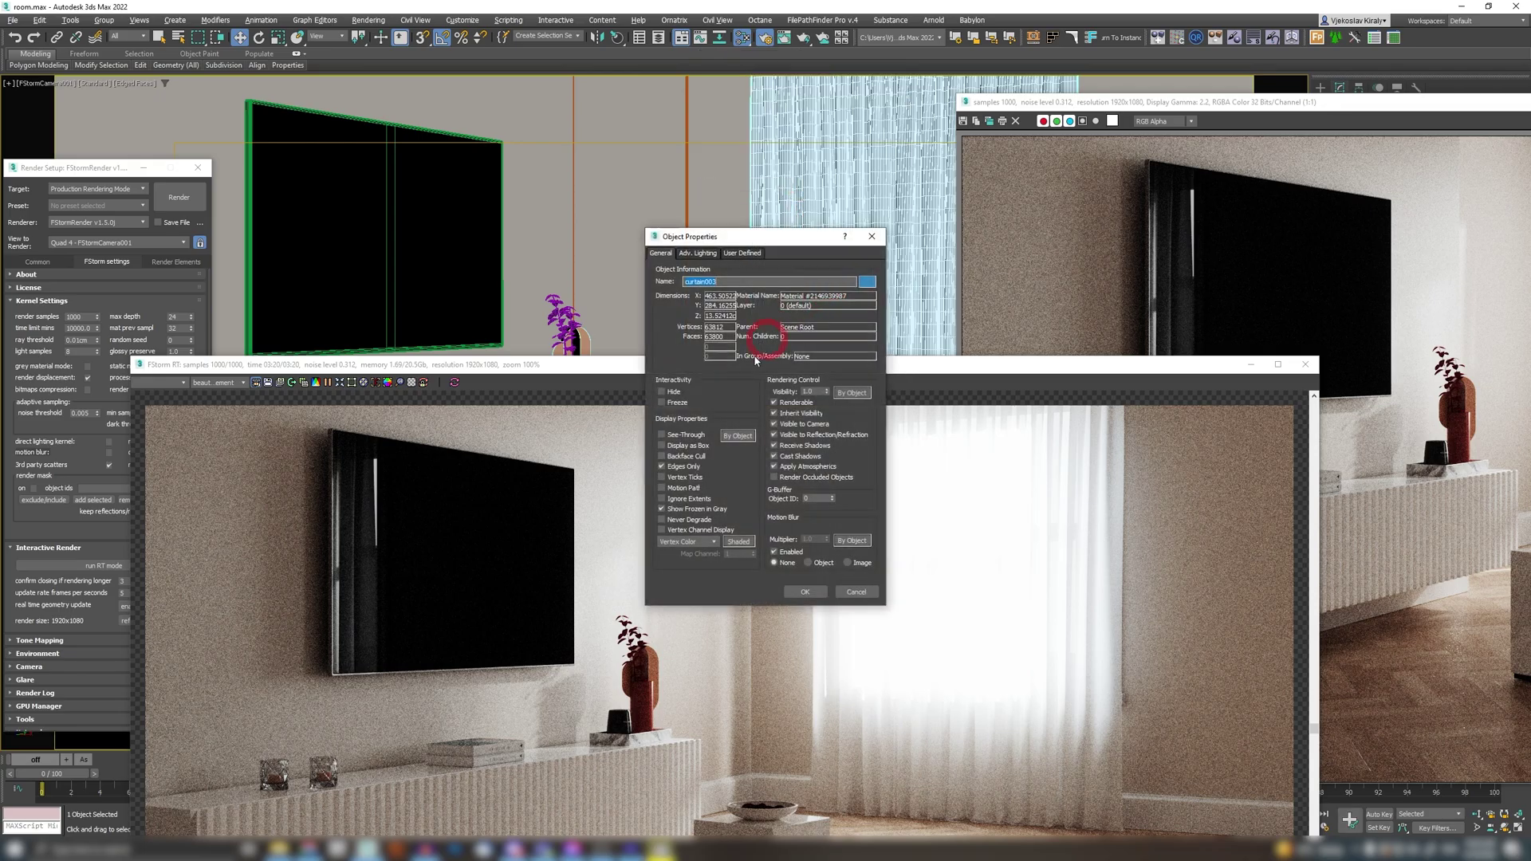
left_click(783, 449)
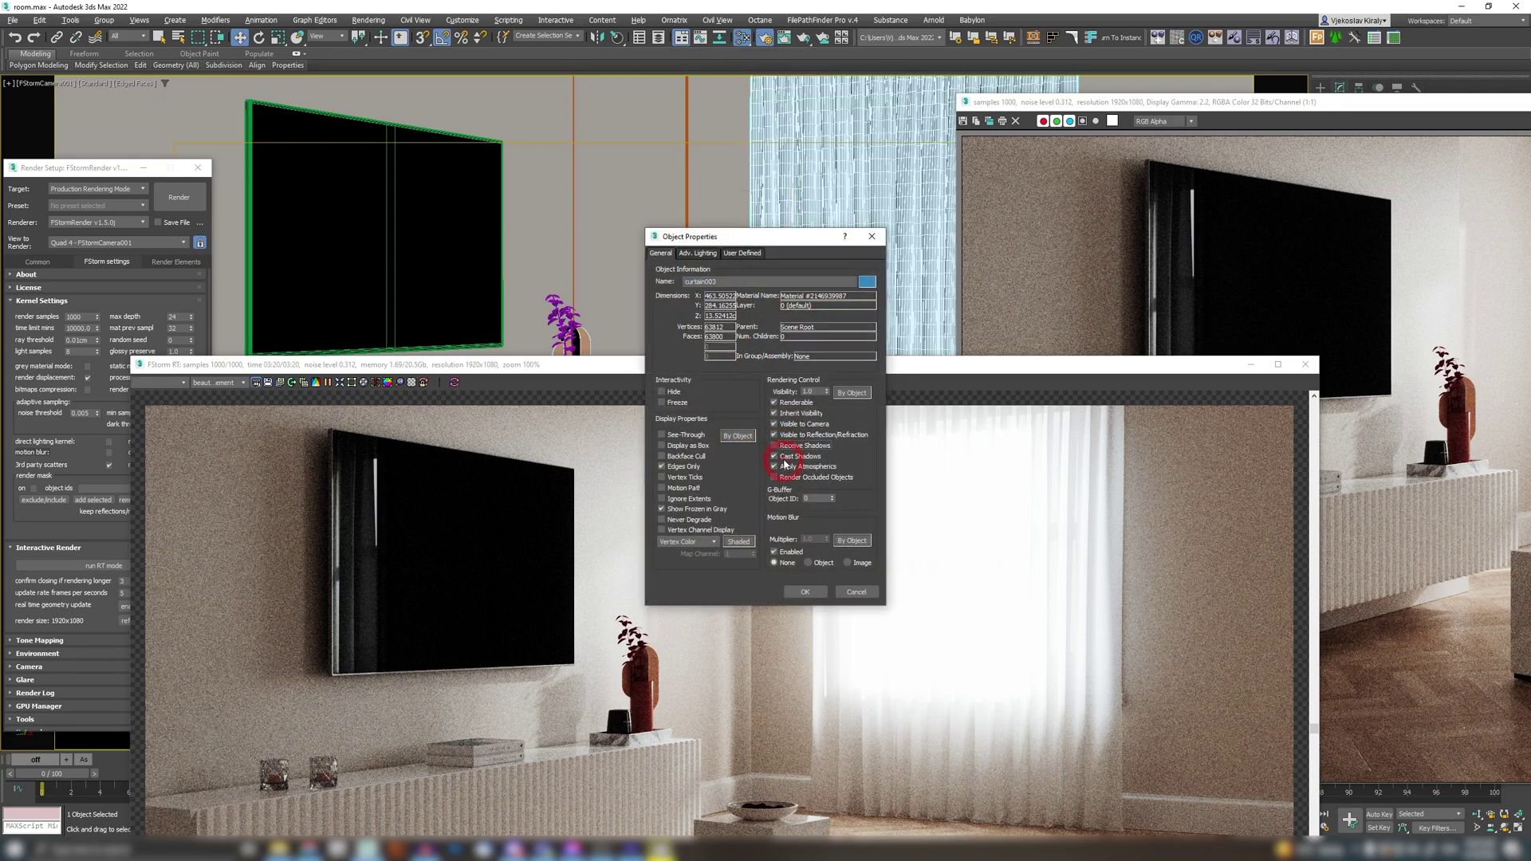
left_click(805, 592)
left_click(397, 345)
left_click_drag(407, 365, 378, 119)
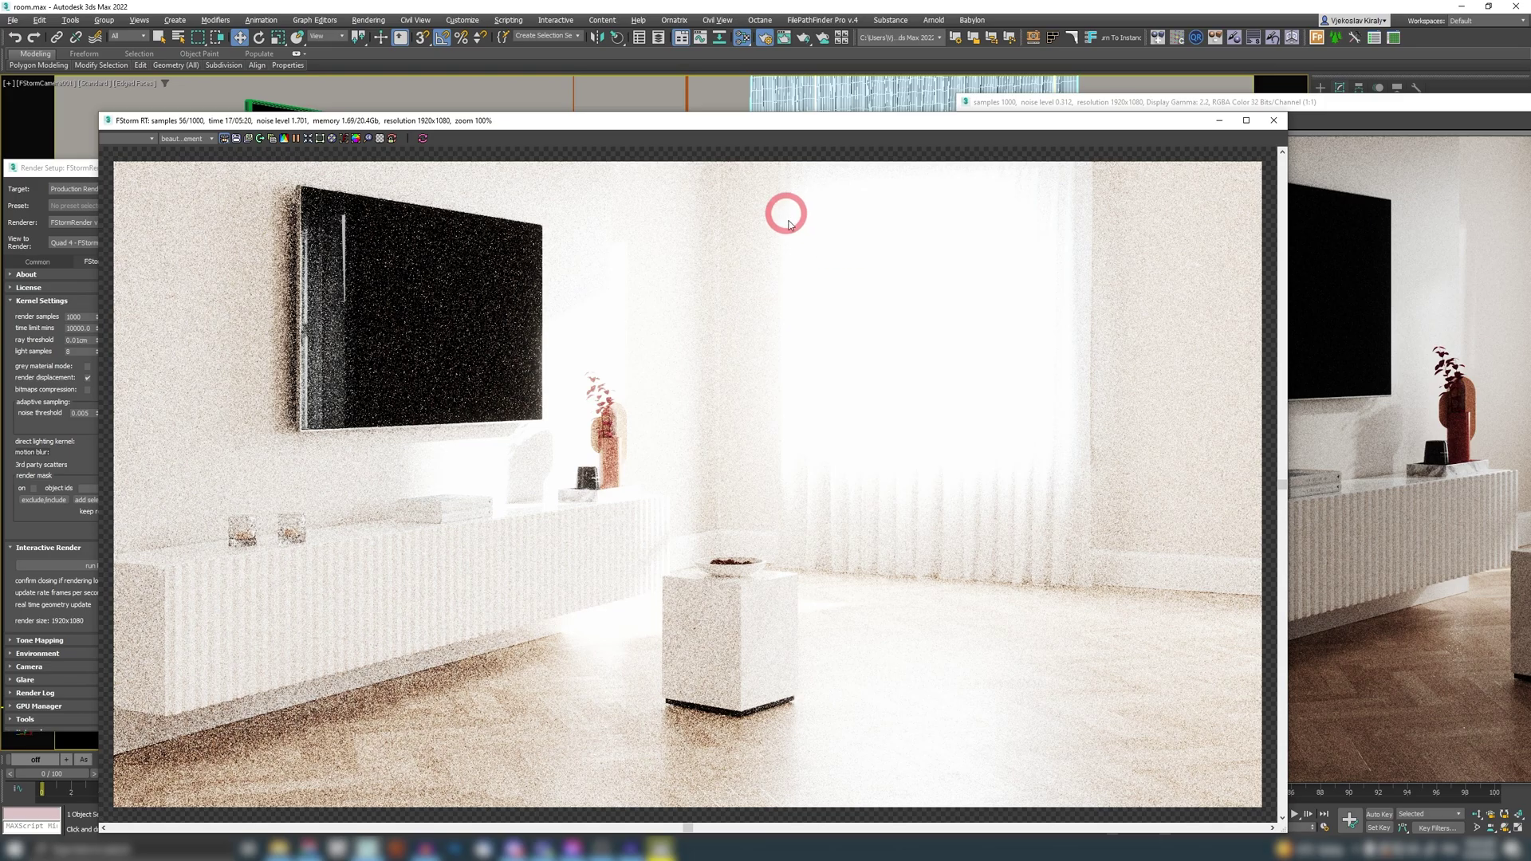
Show the render's tone mapping settings and set the exposure to 0.3
left_click(284, 138)
left_click(1227, 302)
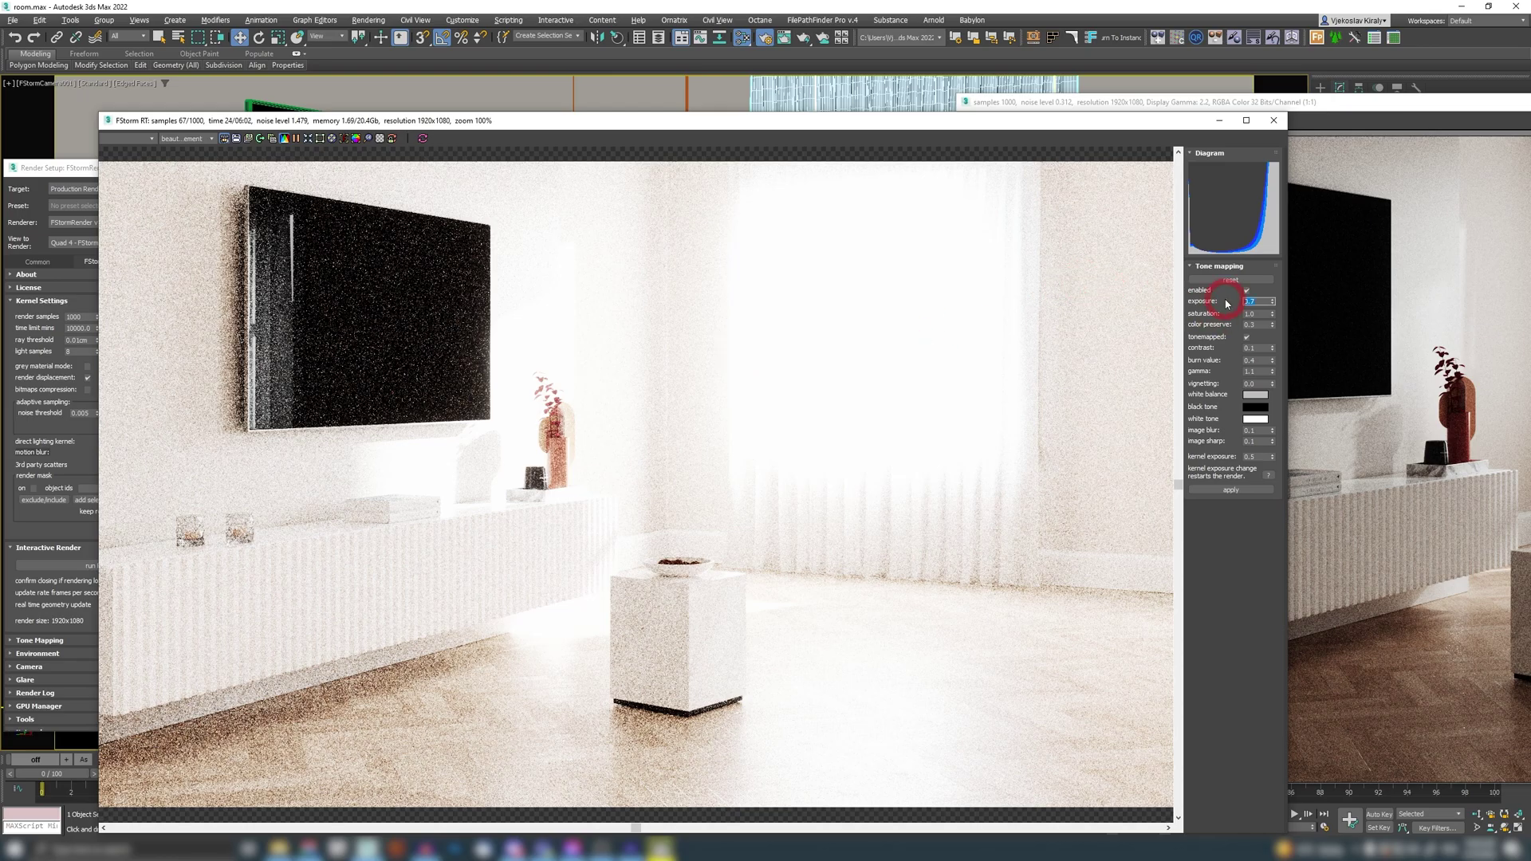
key("BackSpace")
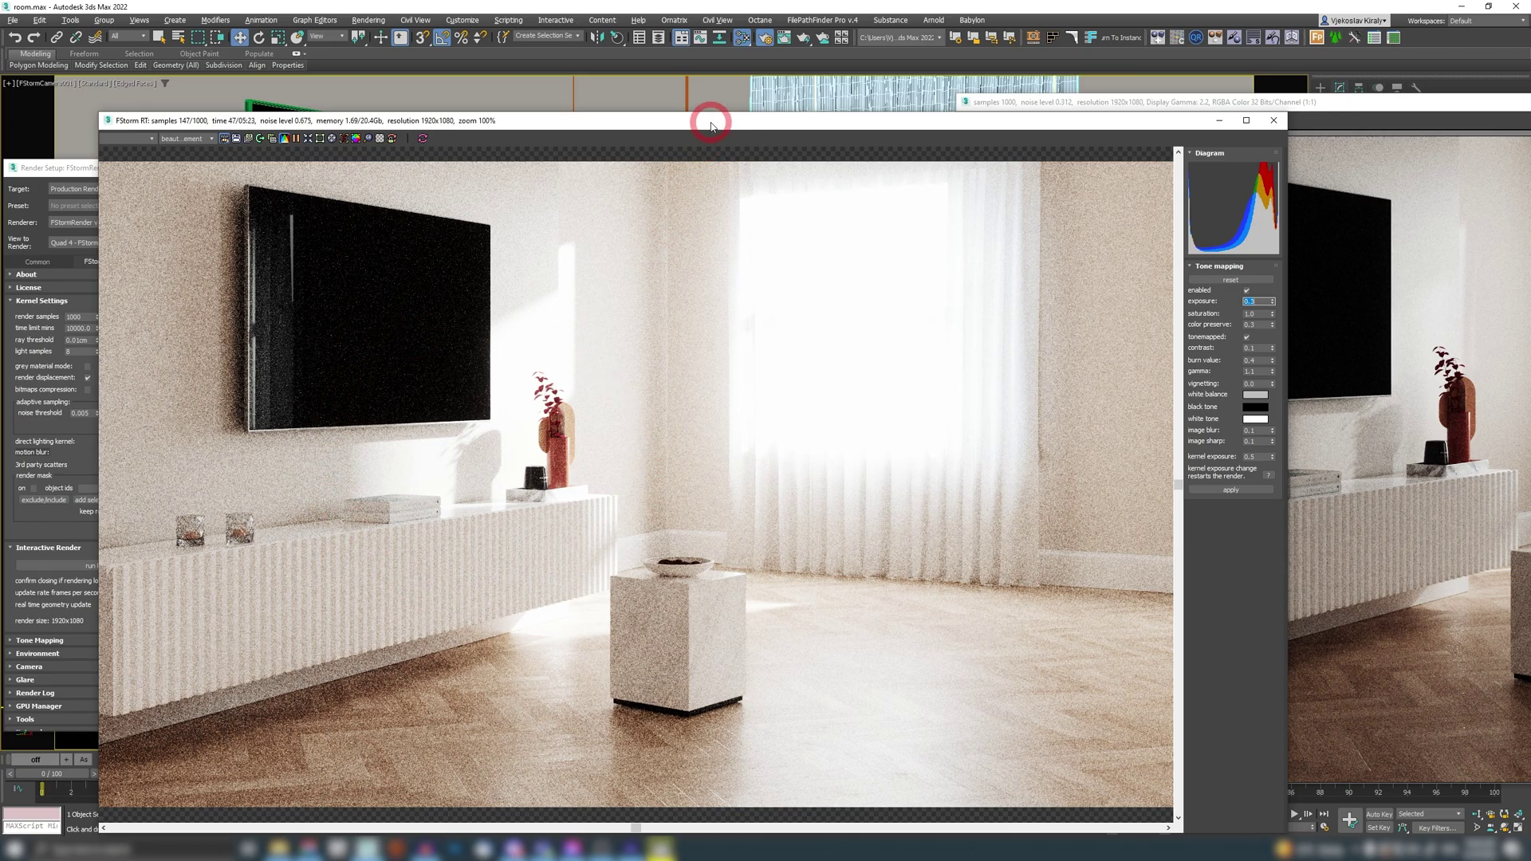
Clear the render windows off the light's parameters and set its size x and size y to 60 cm
left_click_drag(712, 126, 614, 337)
left_click_drag(1386, 102, 1121, 488)
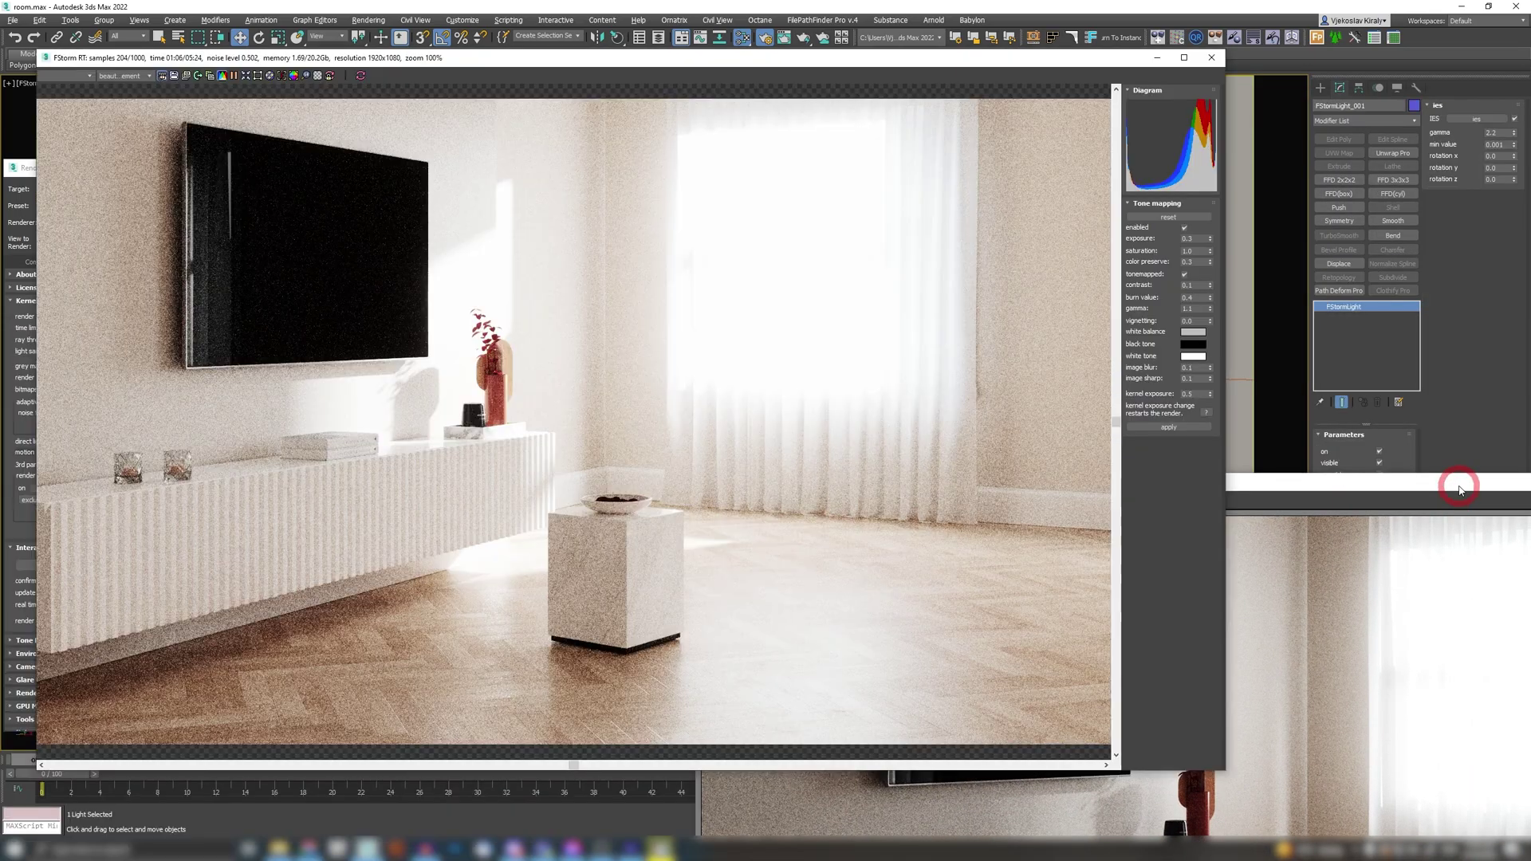
left_click_drag(1460, 479, 1181, 662)
double_click(1374, 556)
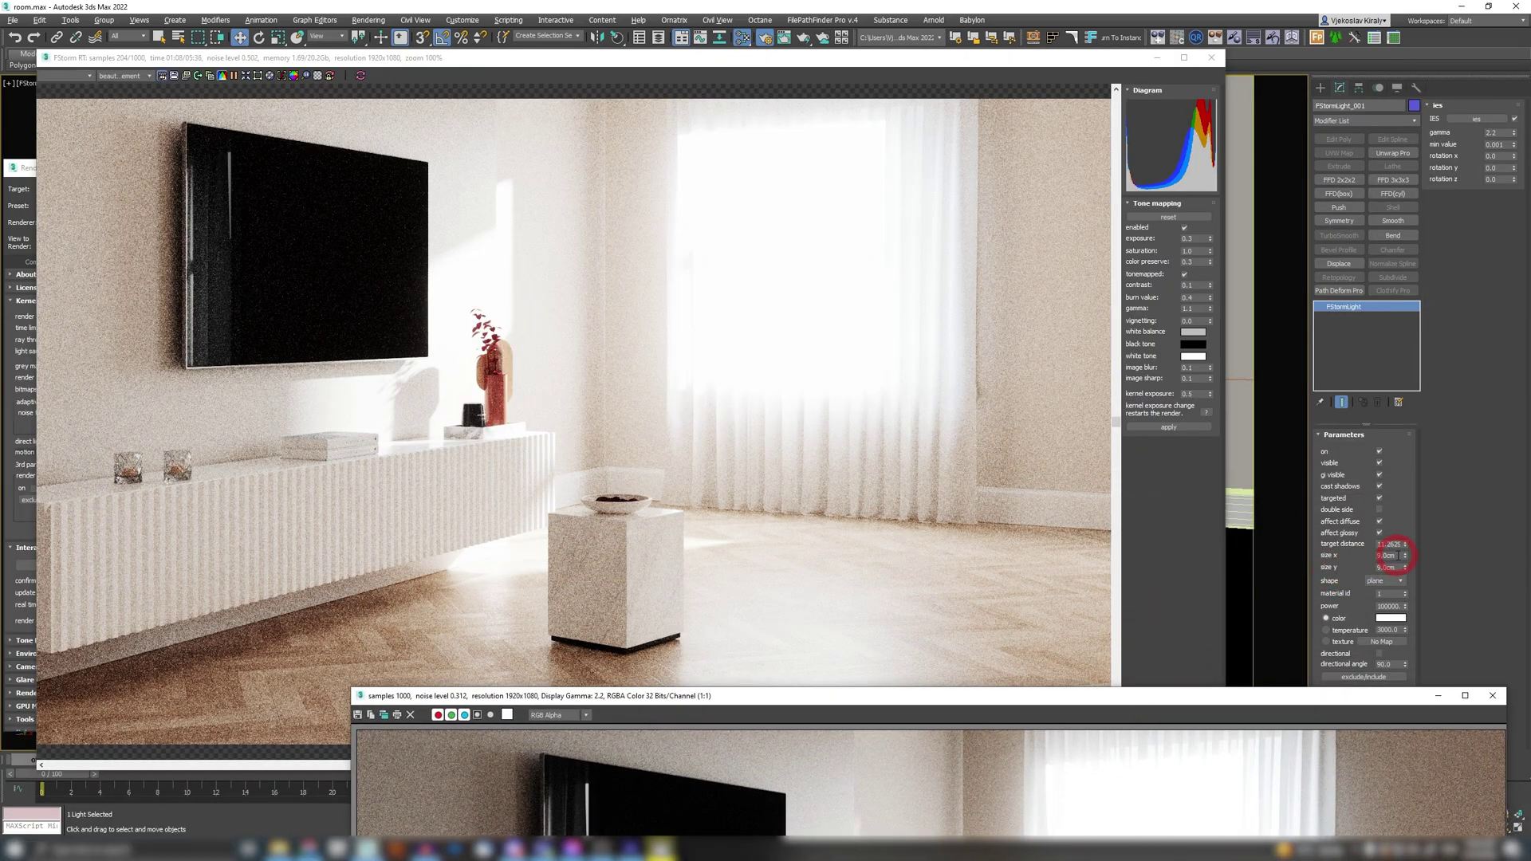
left_click(1371, 310)
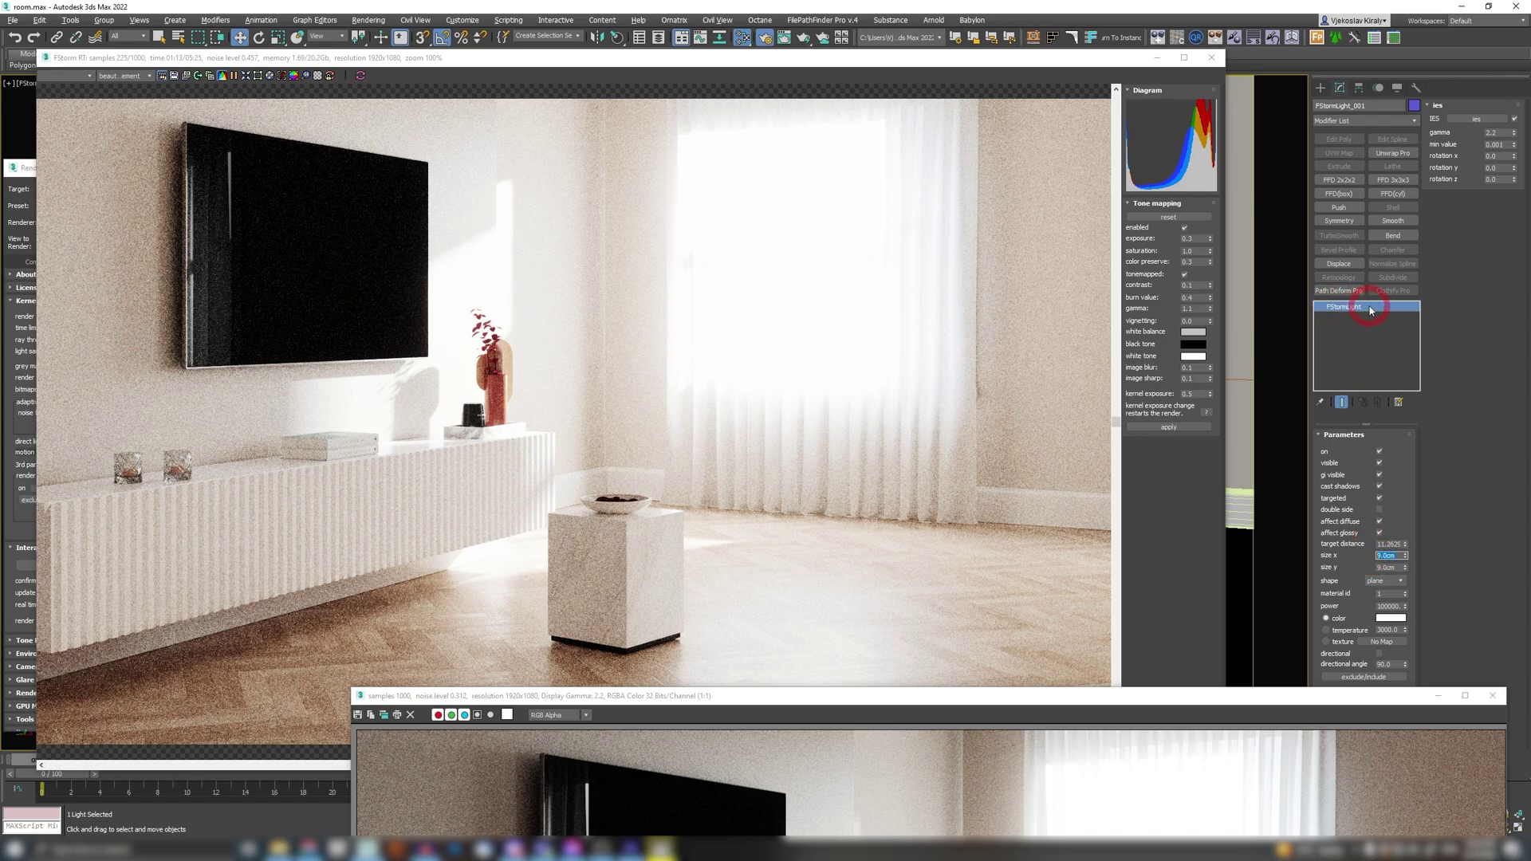
left_click(1340, 488)
type("60")
key("Tab")
type("60")
key("Return")
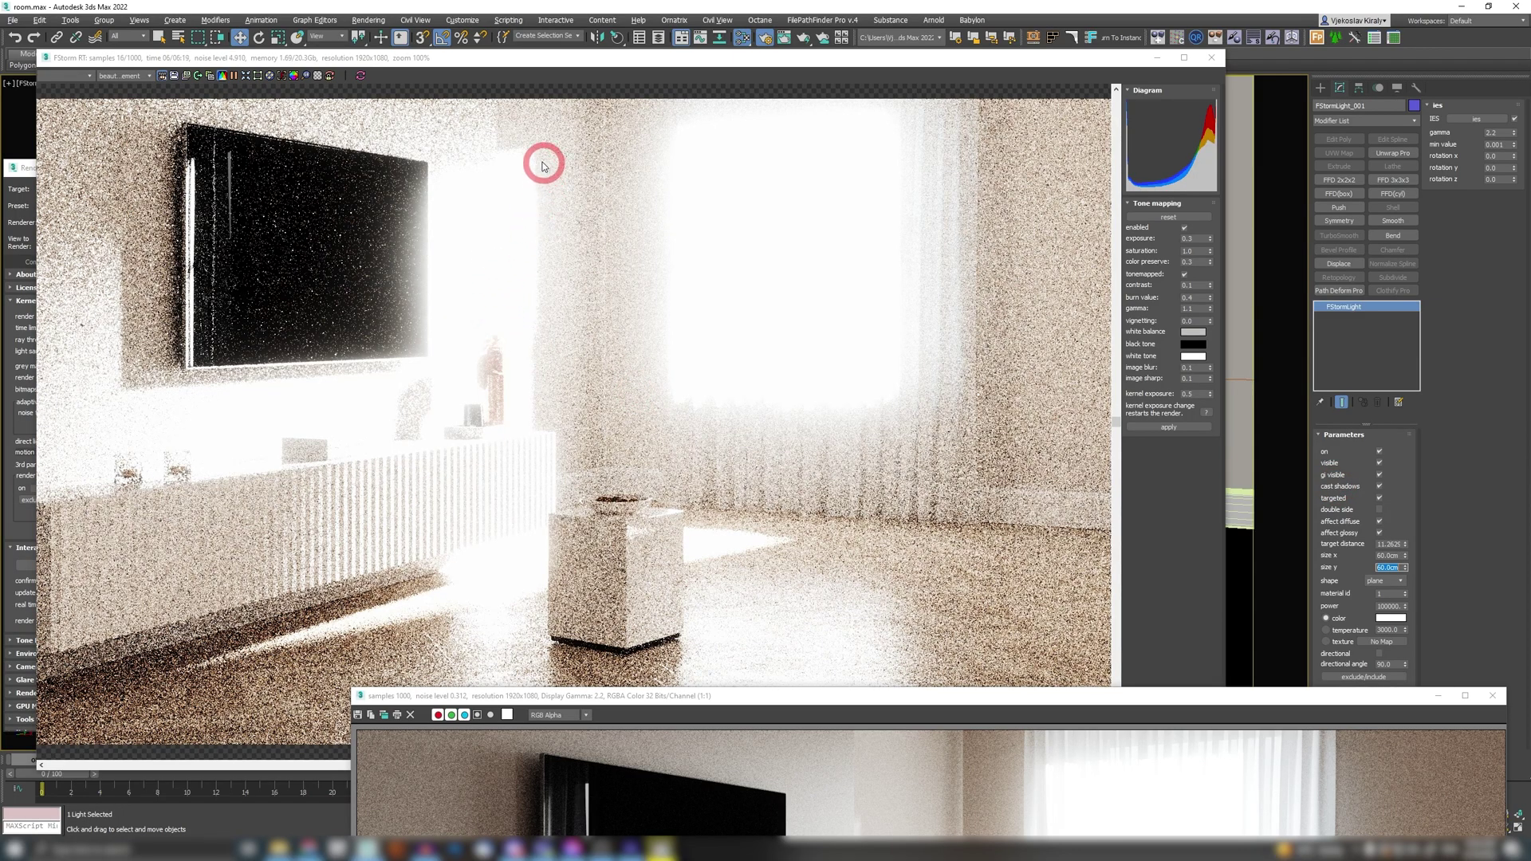
Set the light's power to 2000
double_click(1380, 606)
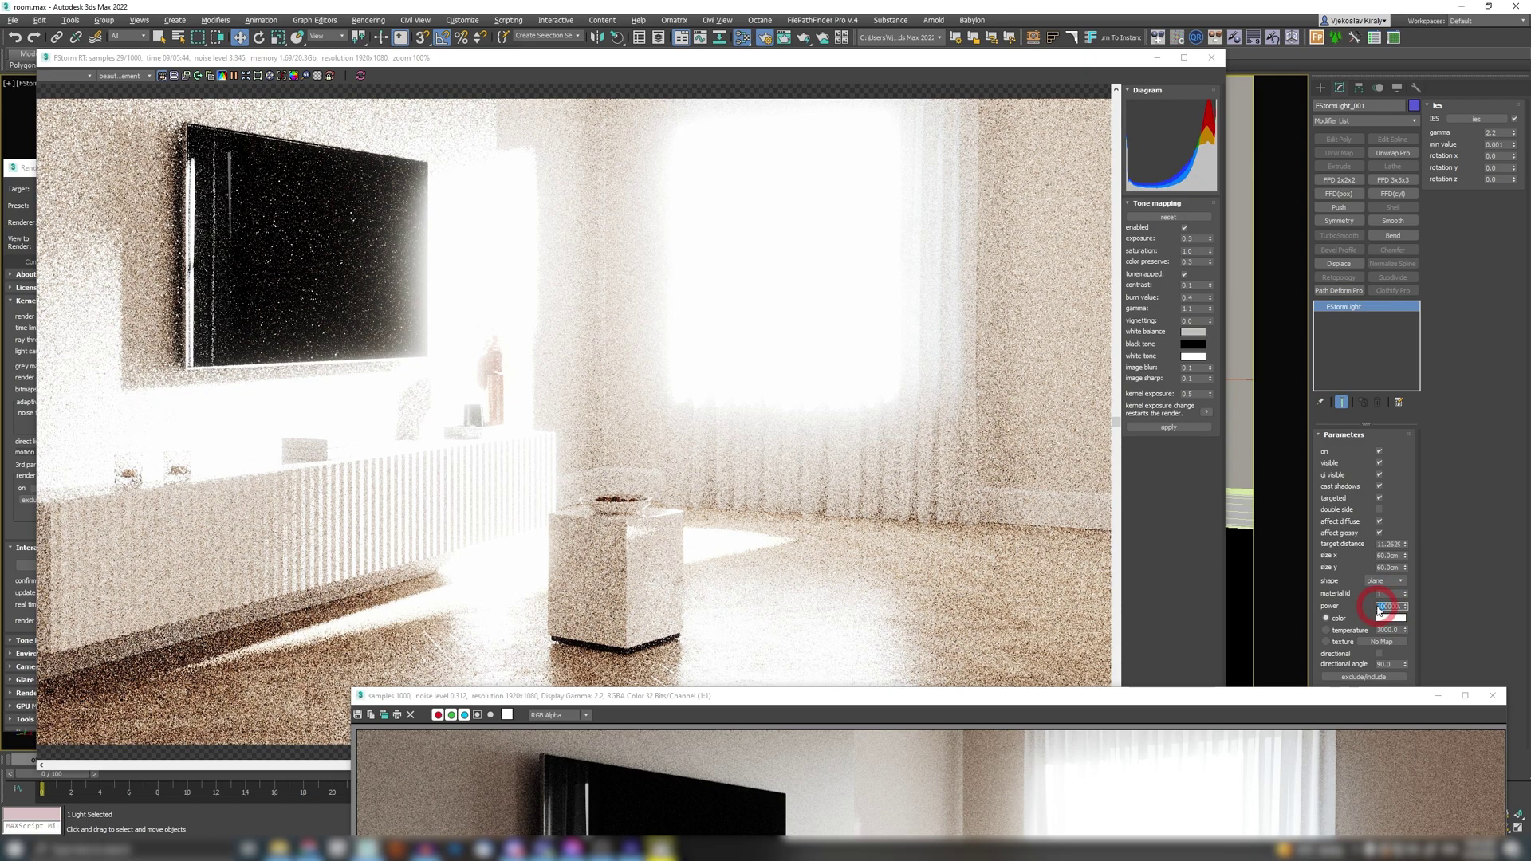
type("2300")
key("Return")
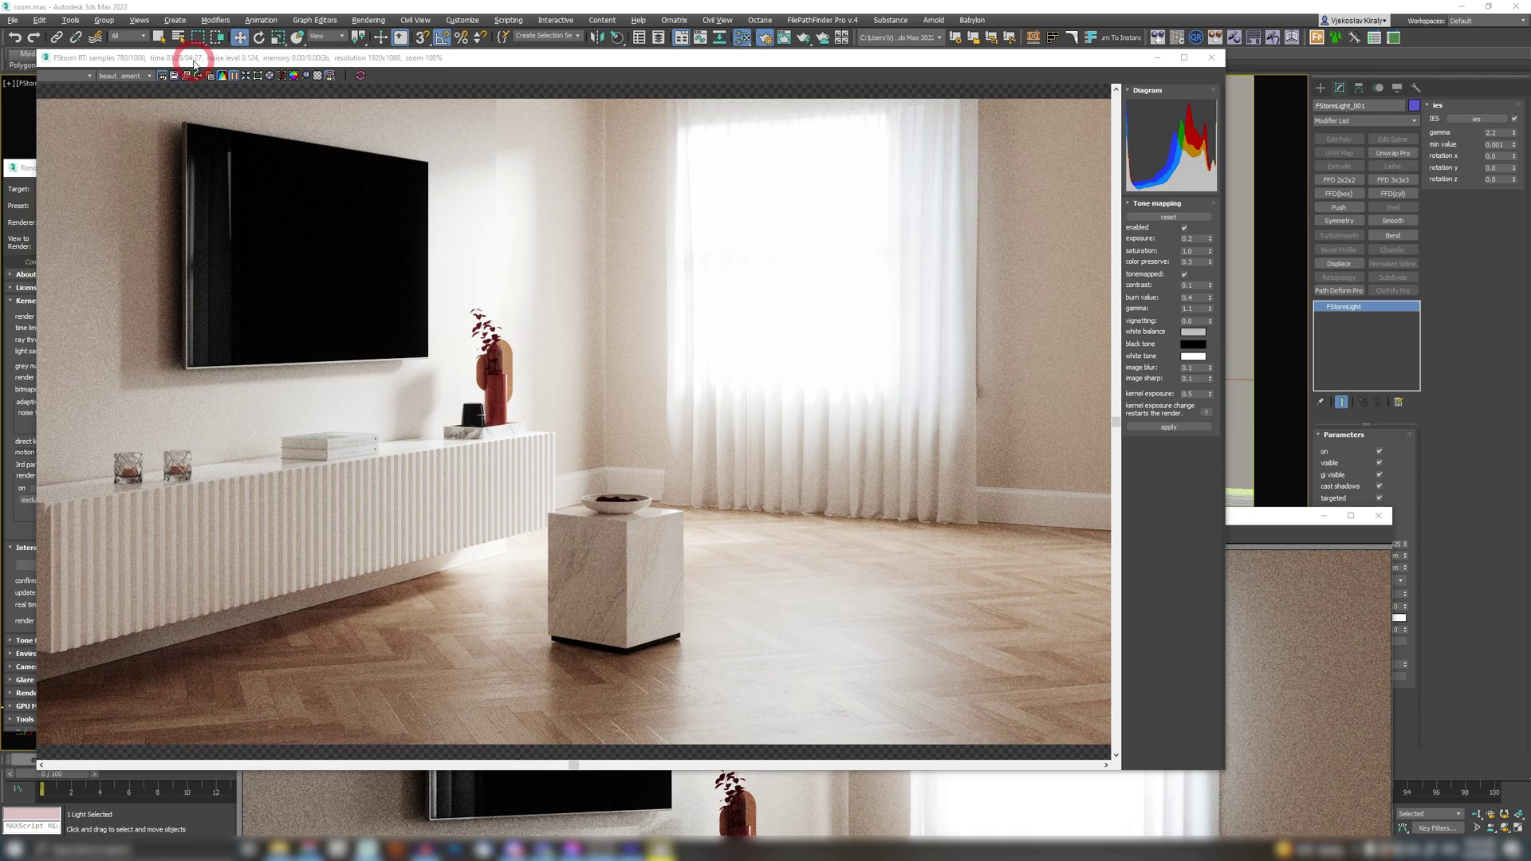
Place the cloned curtain render next to the new one and compare their noise and lighting
left_click(1284, 644)
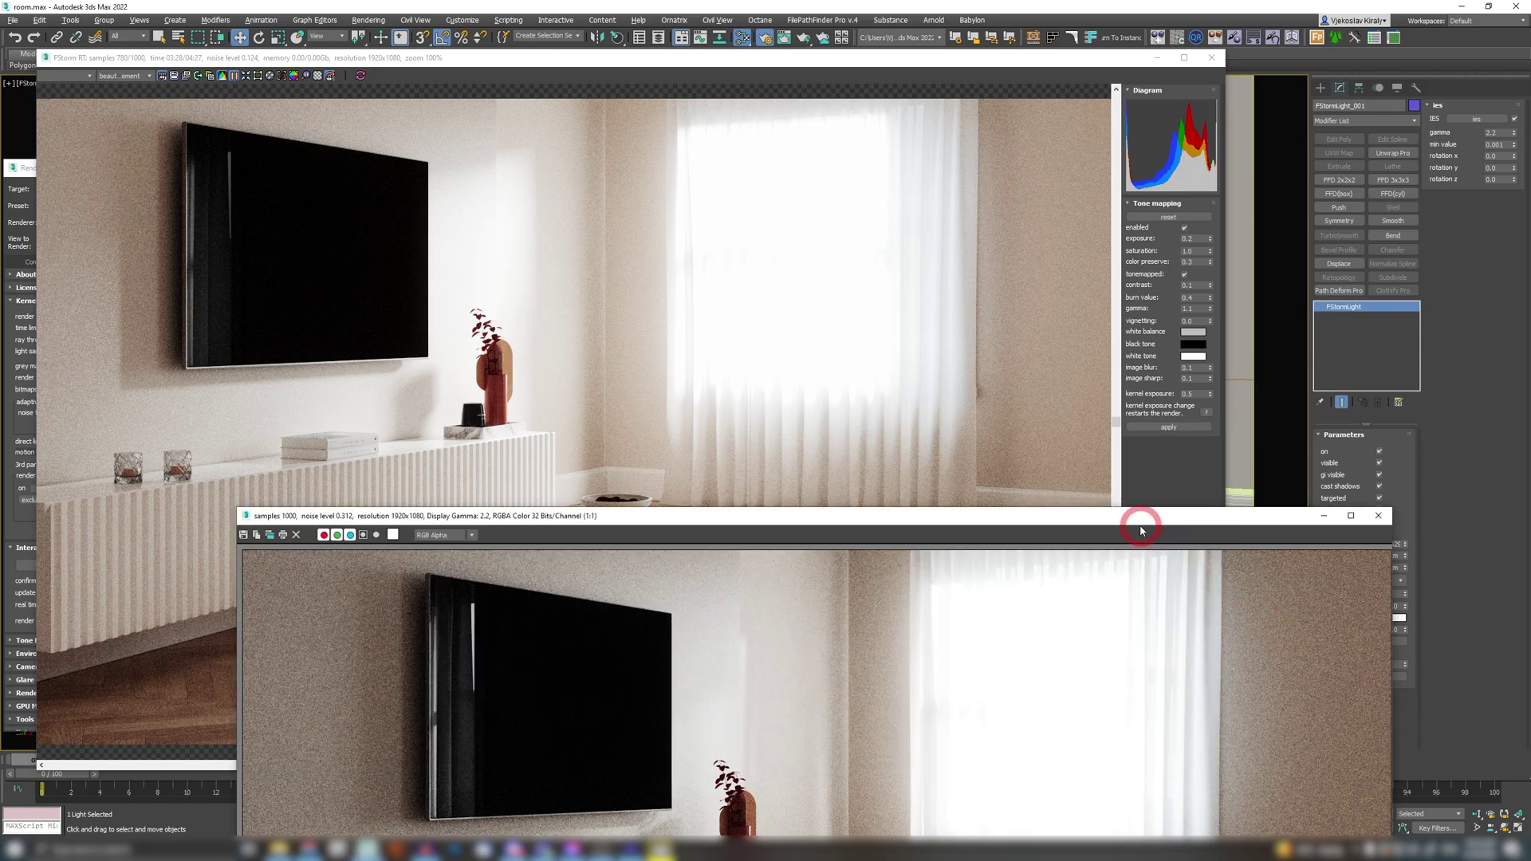
left_click_drag(1136, 520, 892, 301)
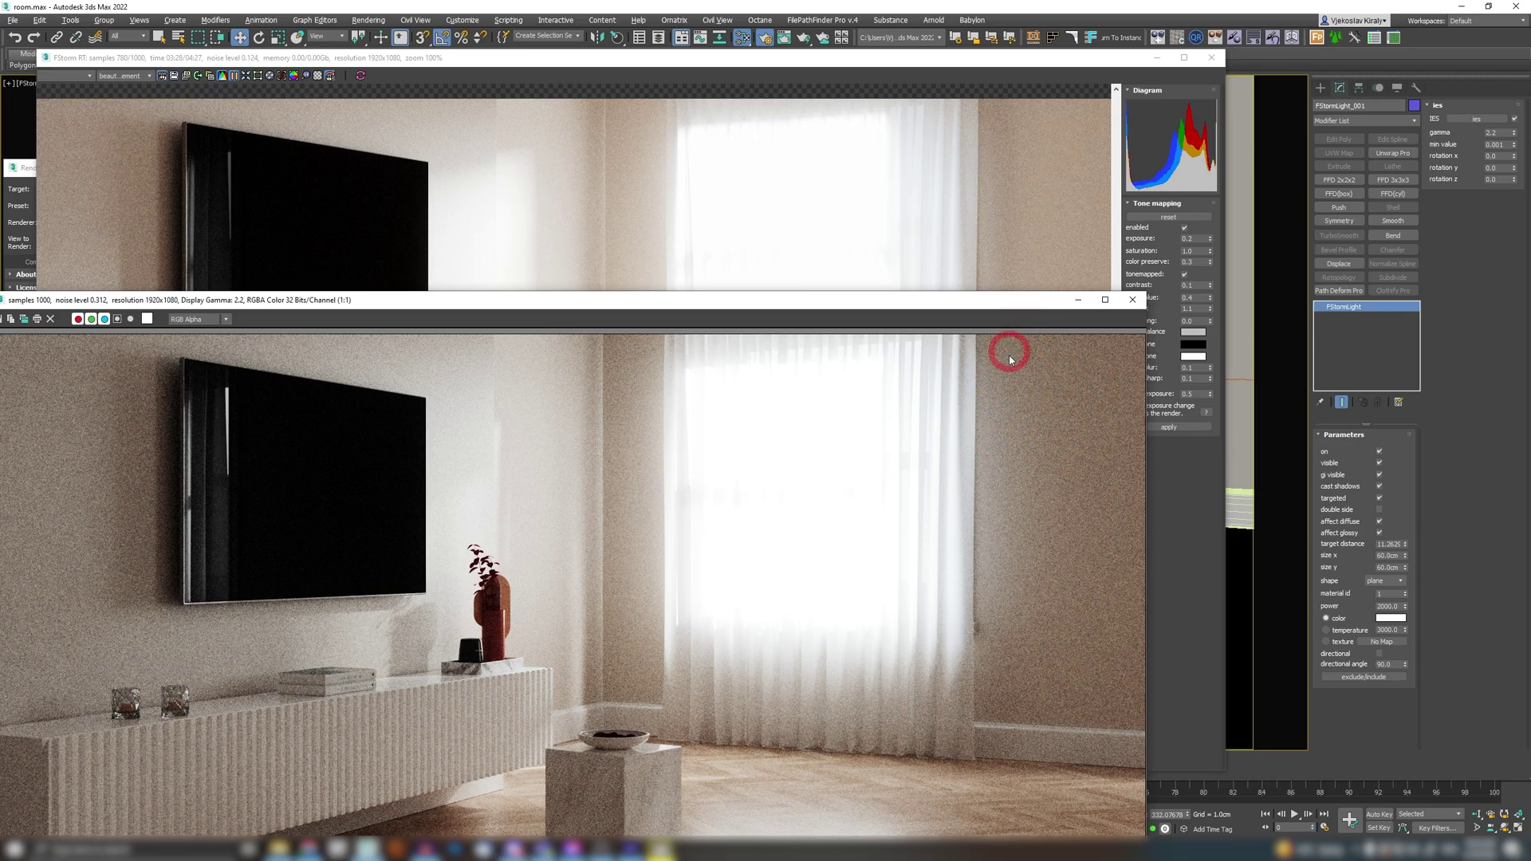
left_click(726, 268)
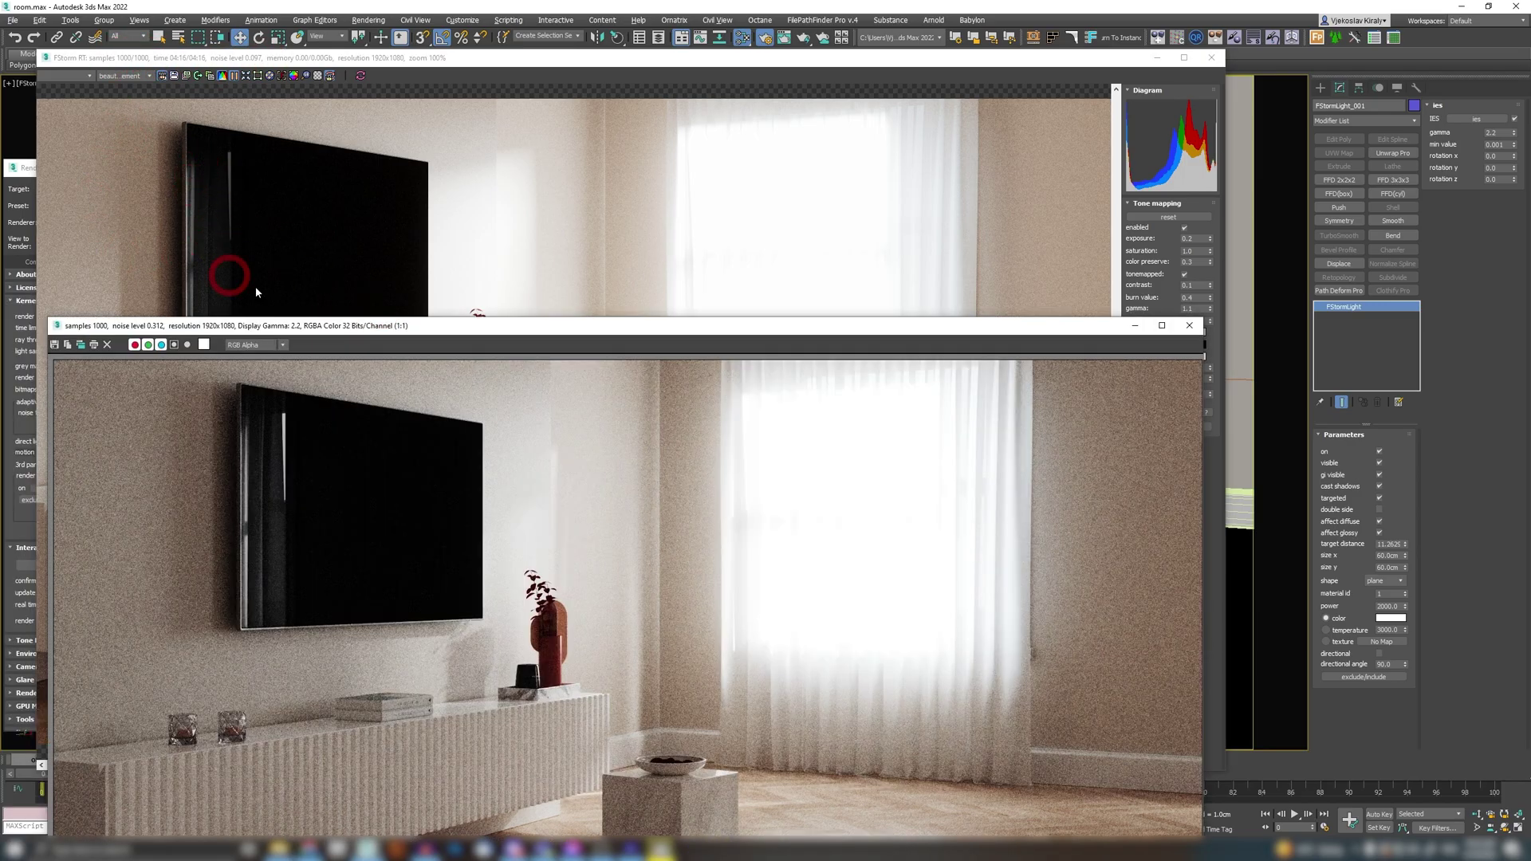
left_click(330, 326)
left_click_drag(382, 331, 972, 151)
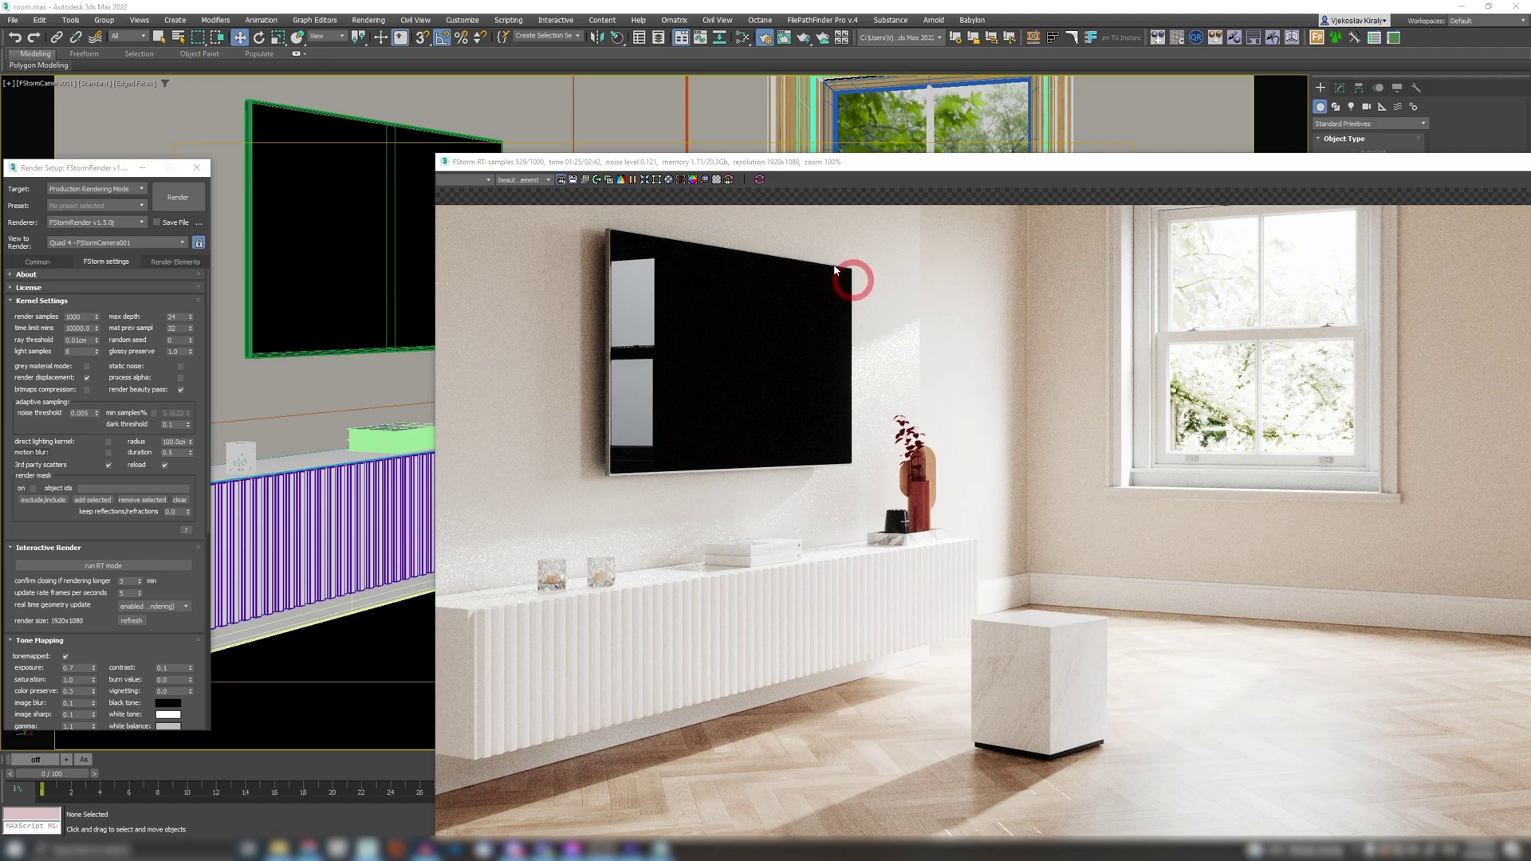
Unhide all objects to bring the flower vase back onto the marble pedestal, and return the live render to view
left_click_drag(854, 162, 311, 96)
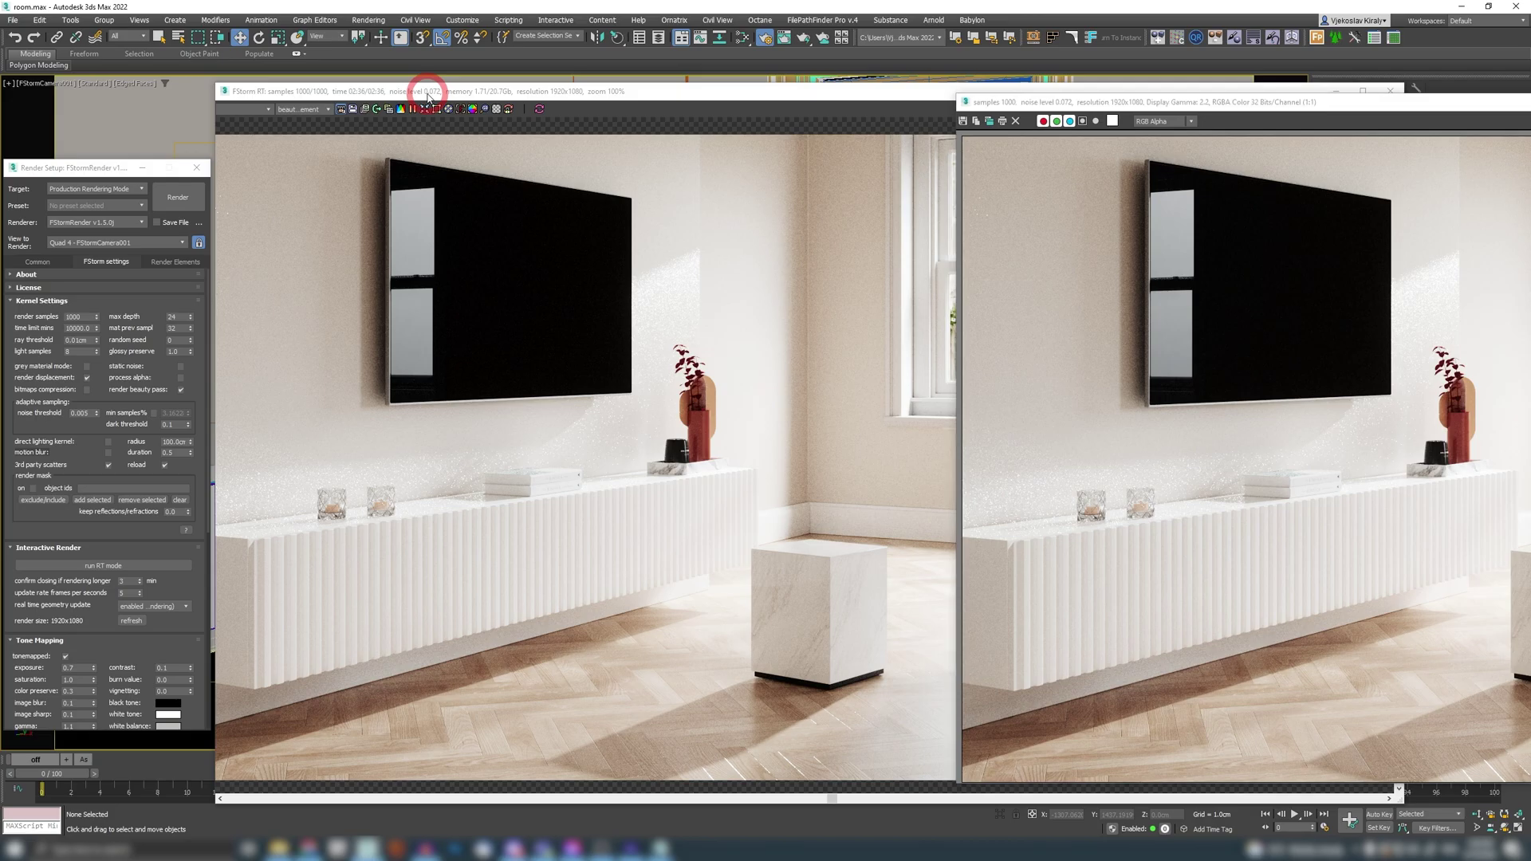
left_click(427, 95)
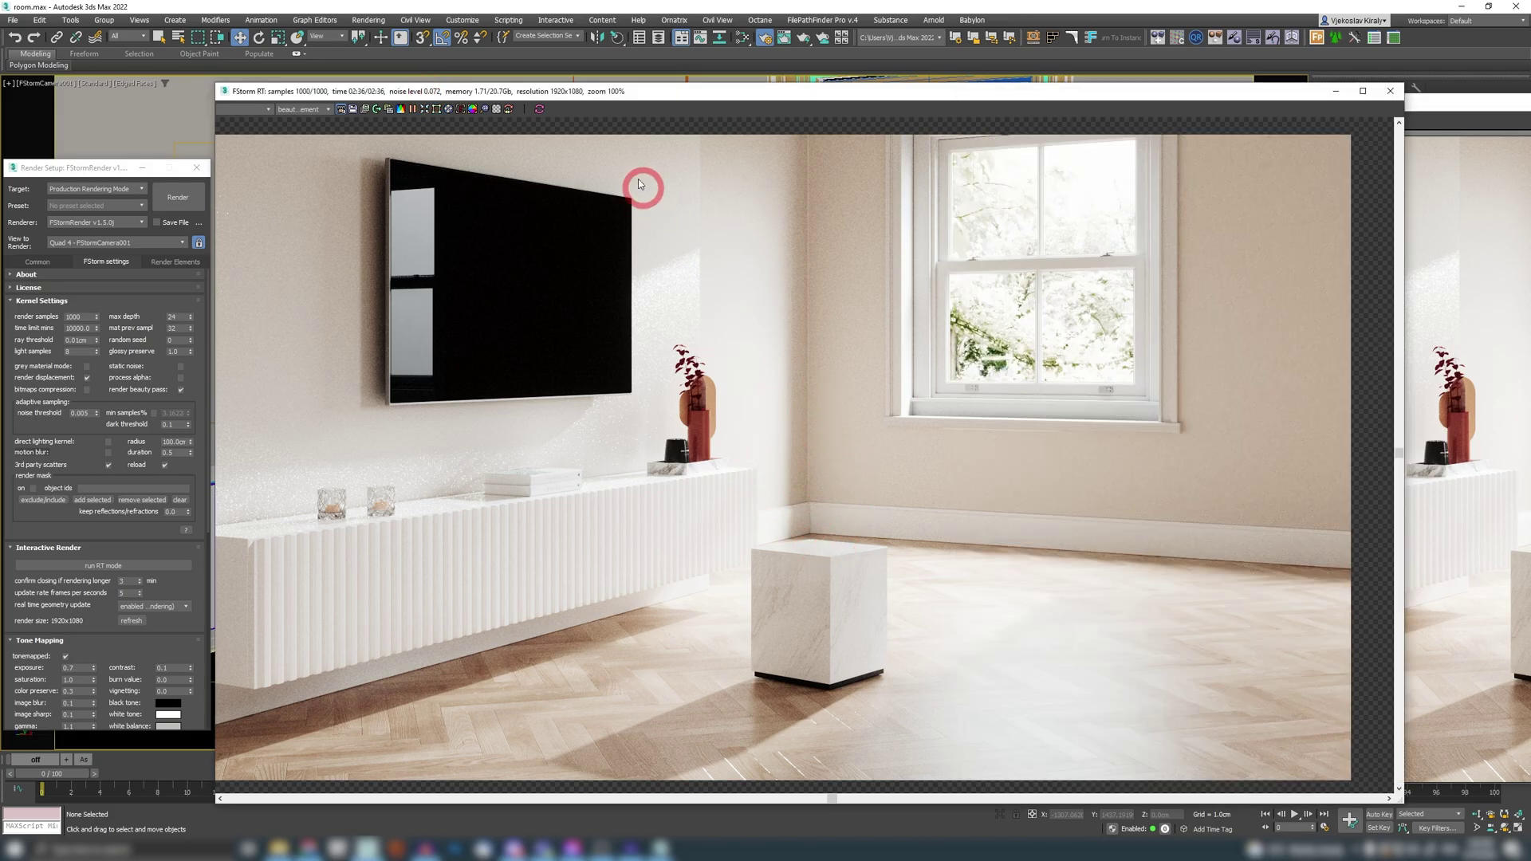
left_click_drag(622, 92, 920, 604)
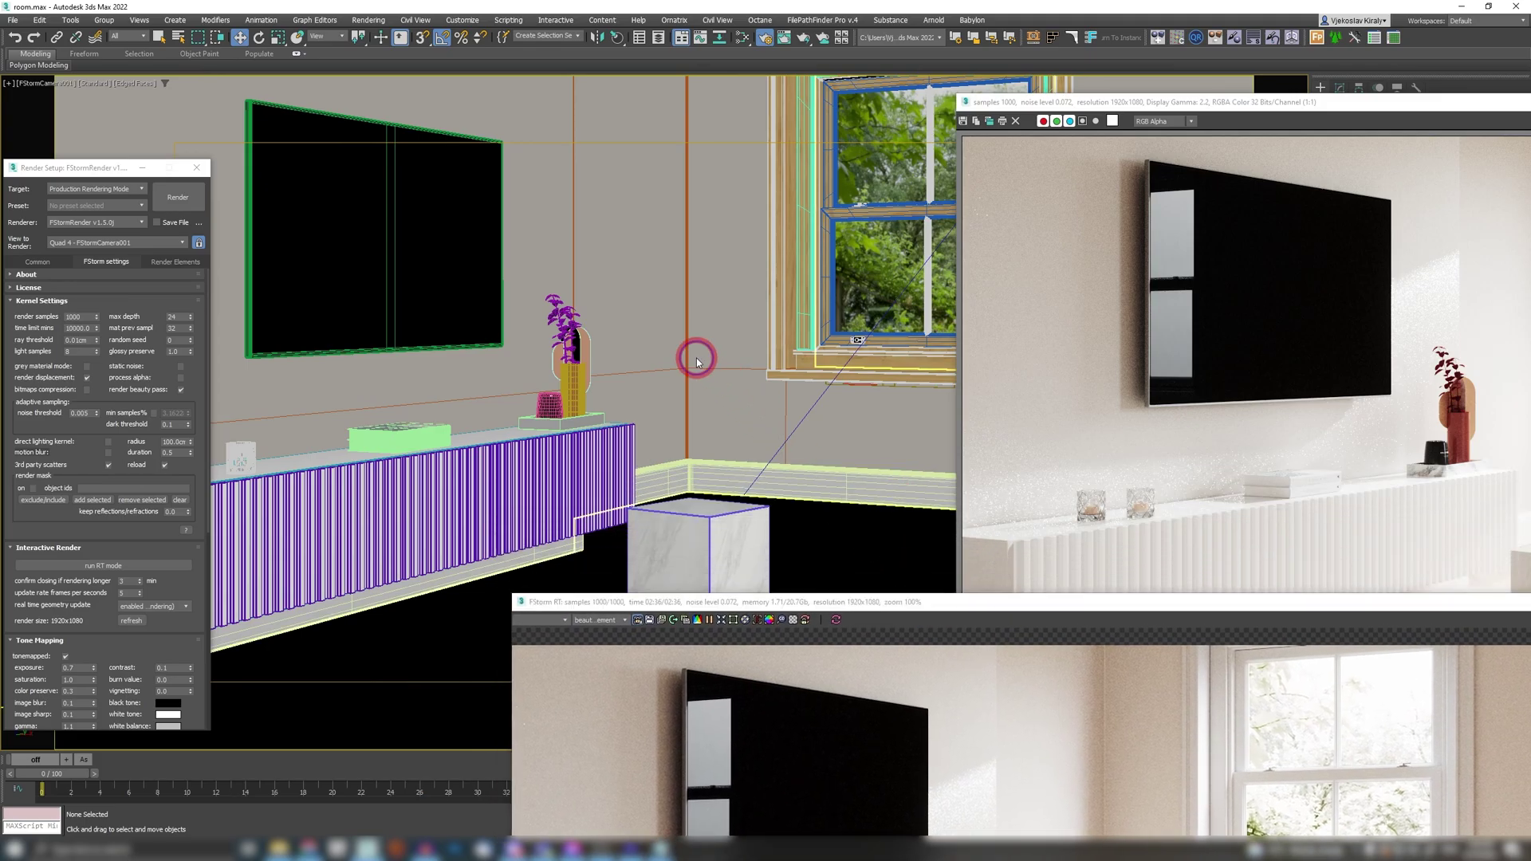
right_click(697, 363)
left_click(711, 303)
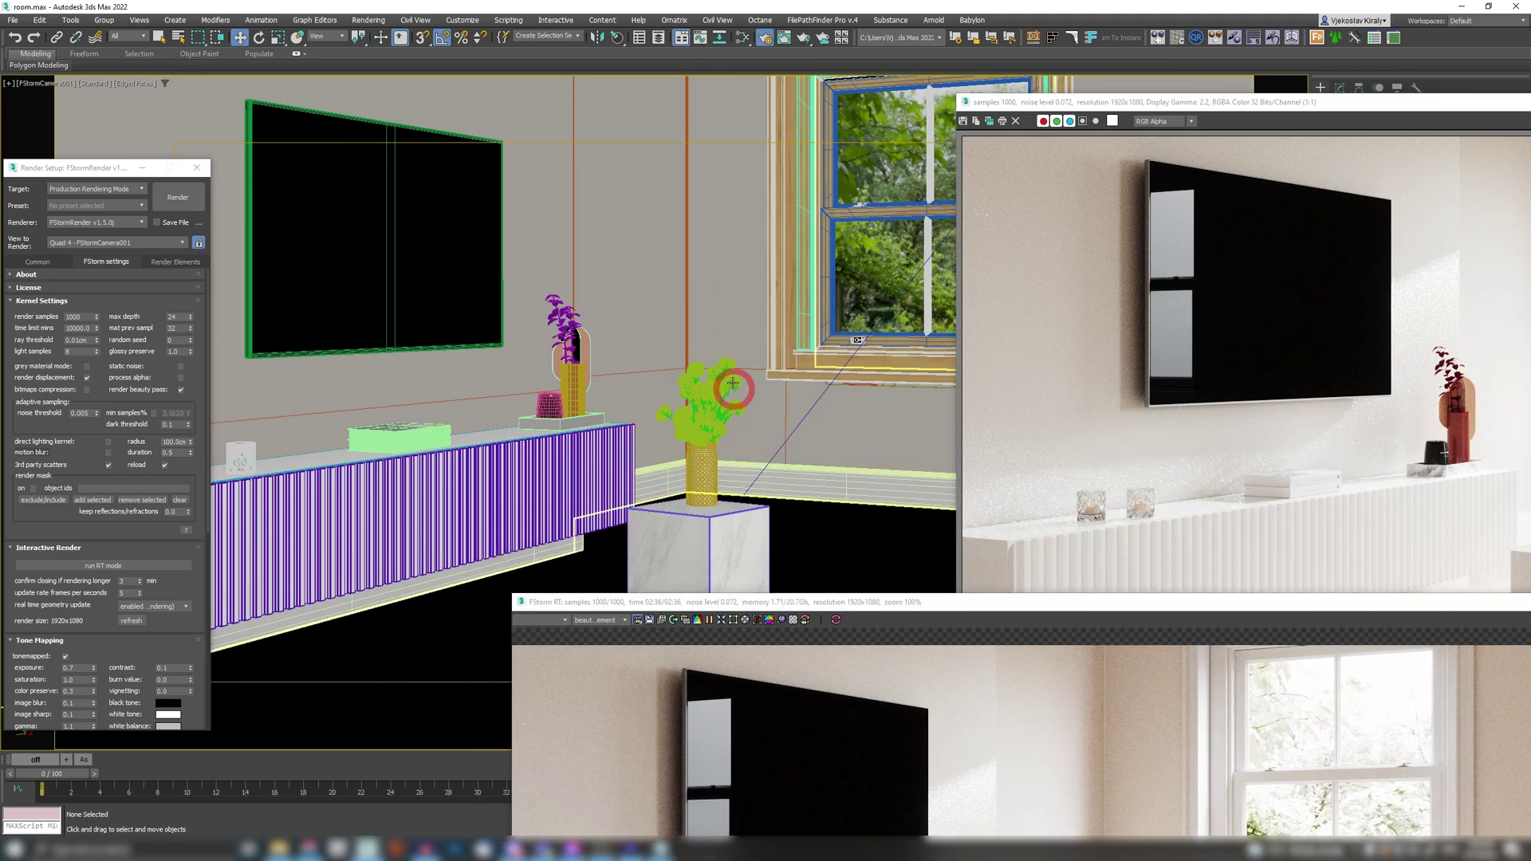
left_click_drag(748, 609, 425, 88)
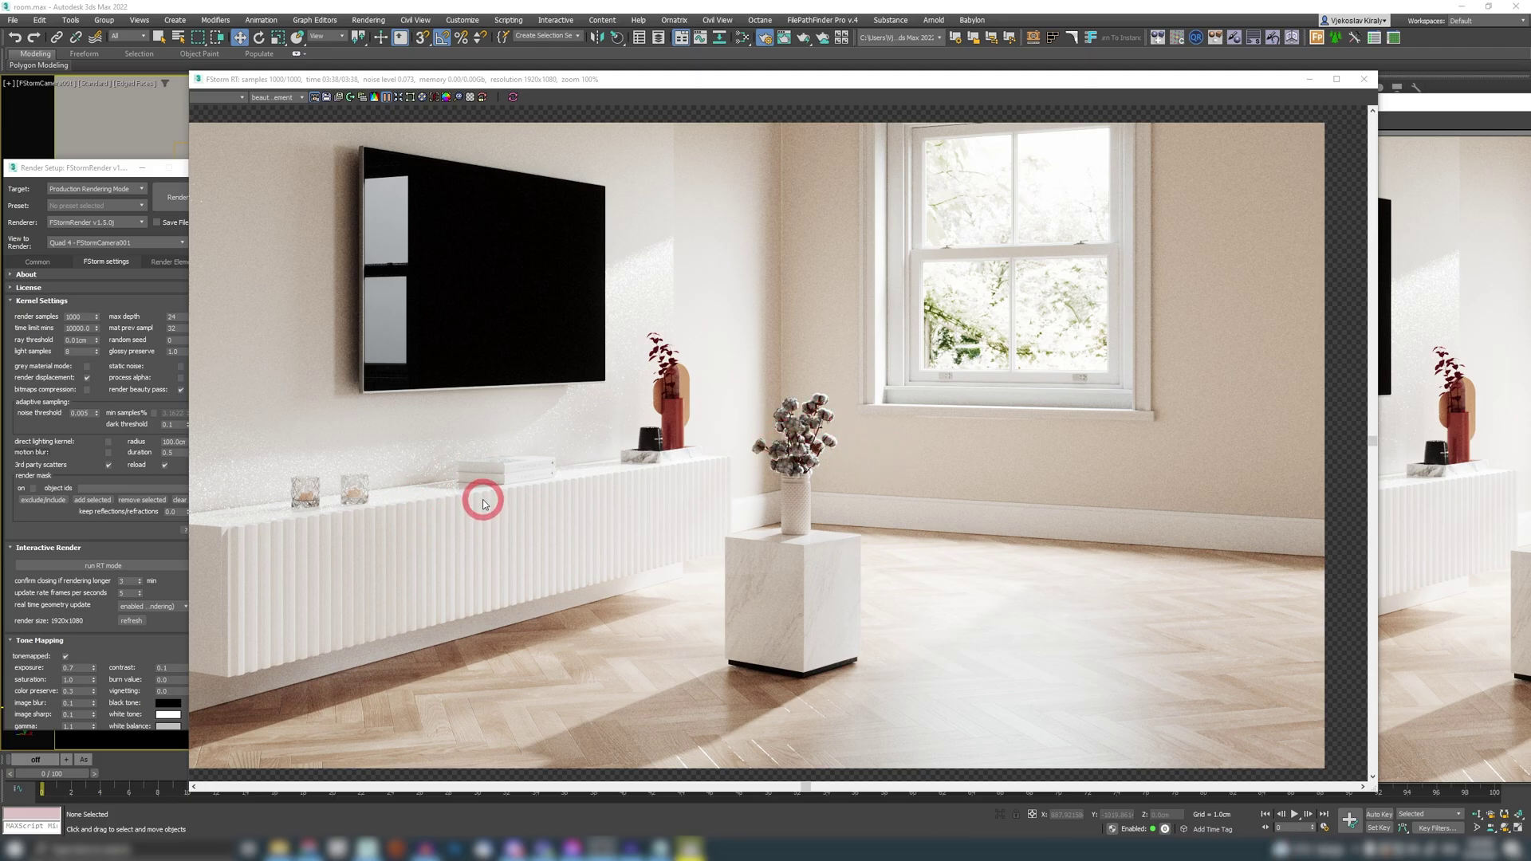
Hide the cotton flowers in the vase on the marble pedestal and restart the live render to test the noise without them
left_click_drag(606, 79, 621, 538)
left_click(706, 416)
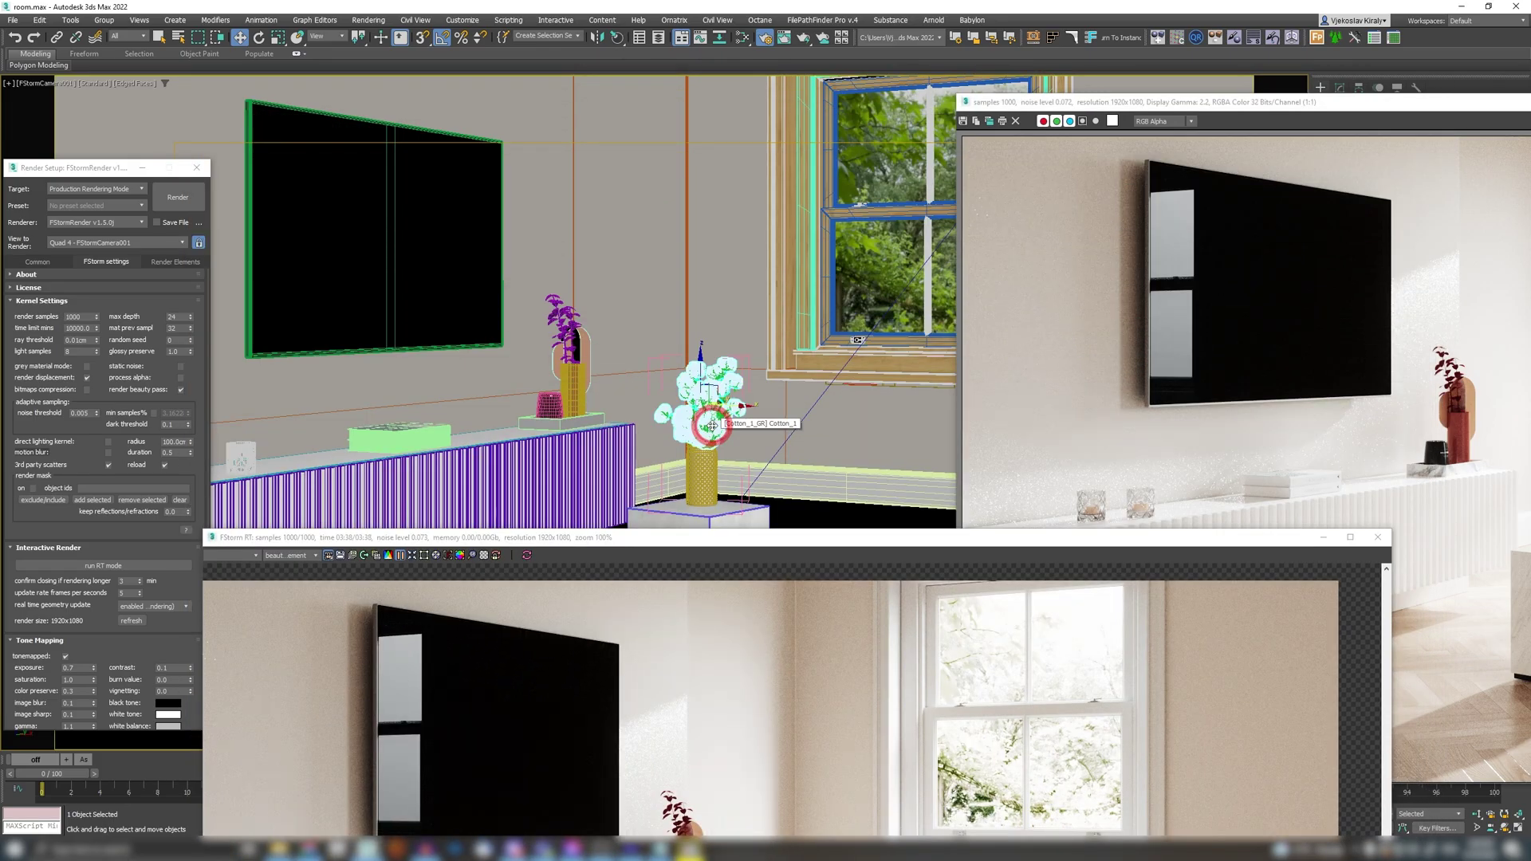
right_click(704, 403)
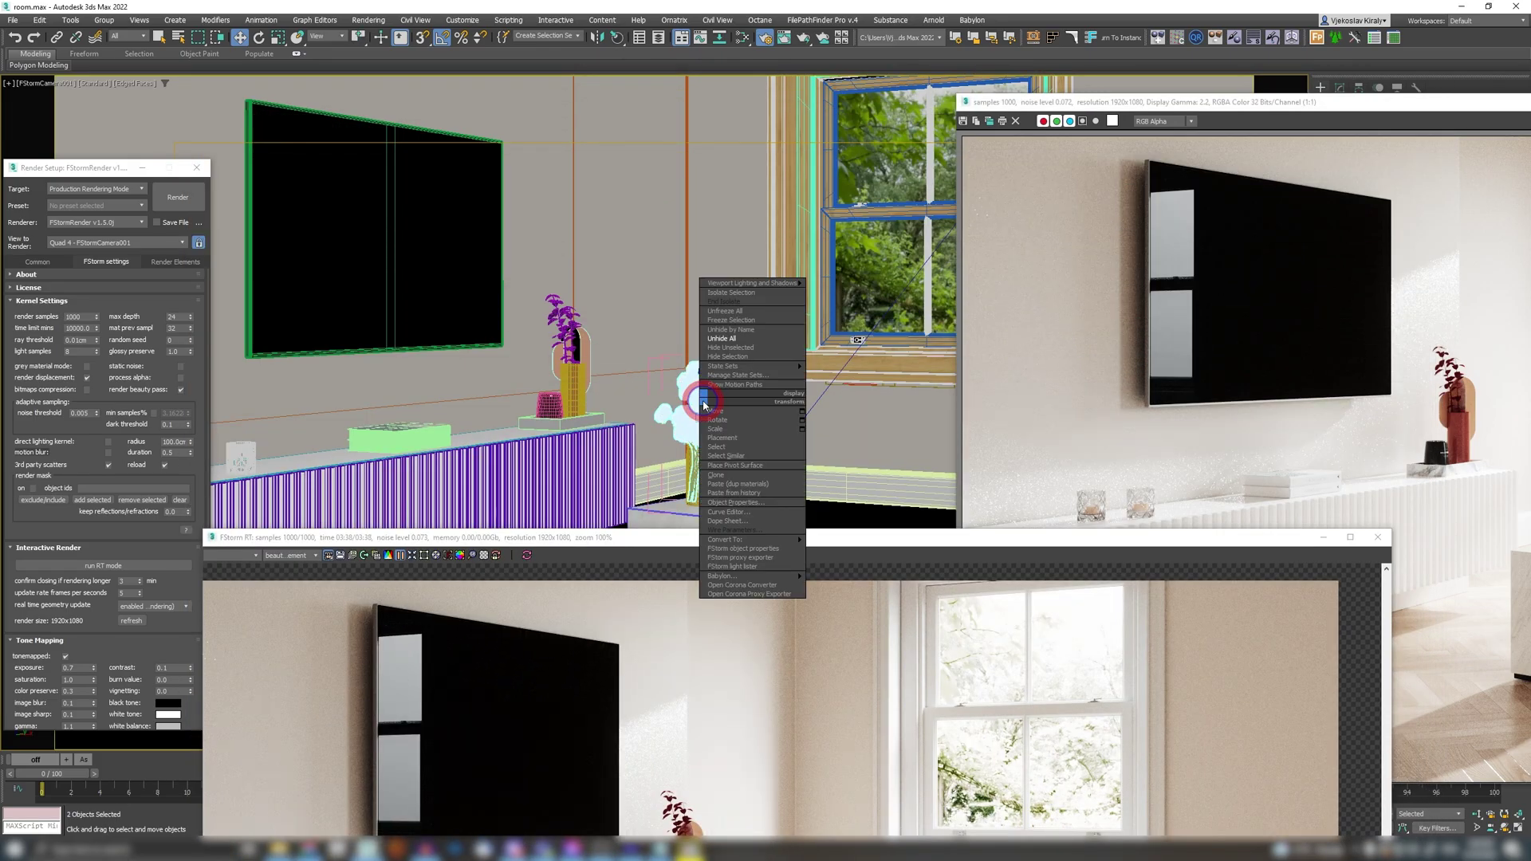
left_click(729, 357)
left_click_drag(536, 534, 506, 47)
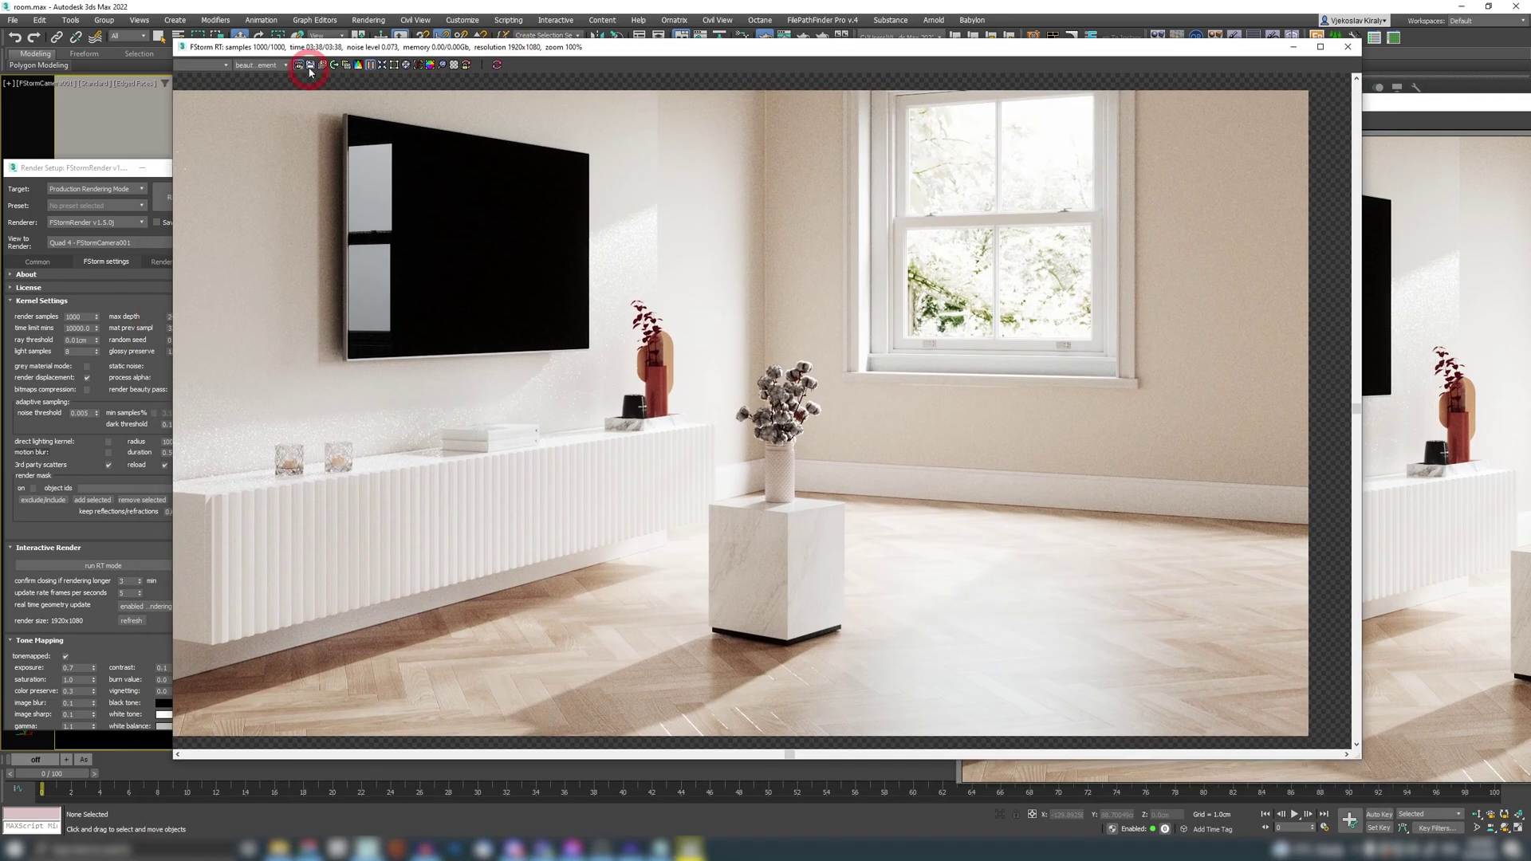
left_click(371, 66)
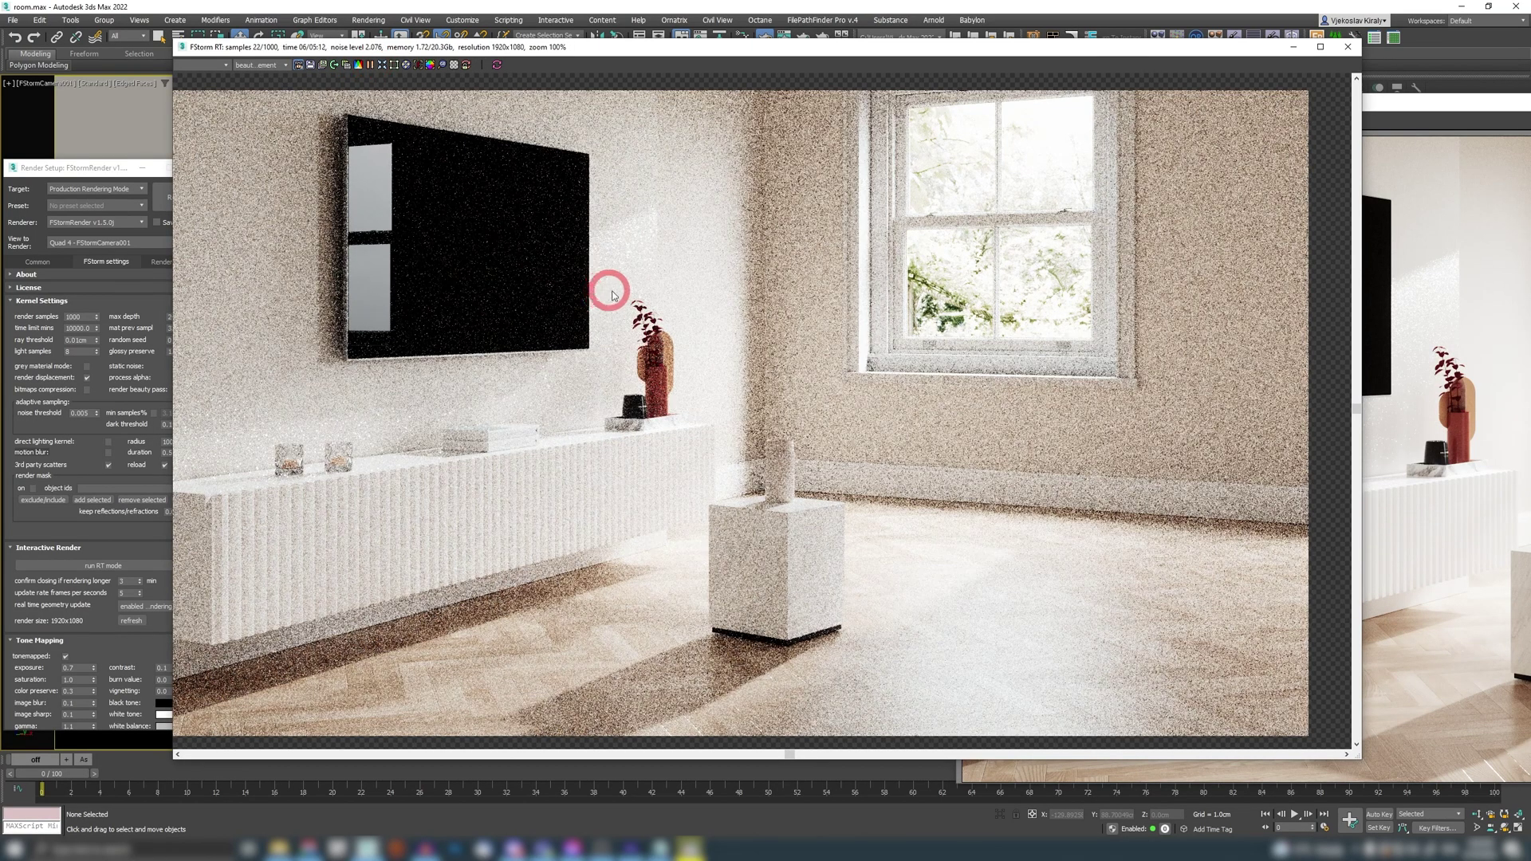
Render only a small square region around the cotton flowers above the pedestal vase and inspect its noise
left_click(346, 65)
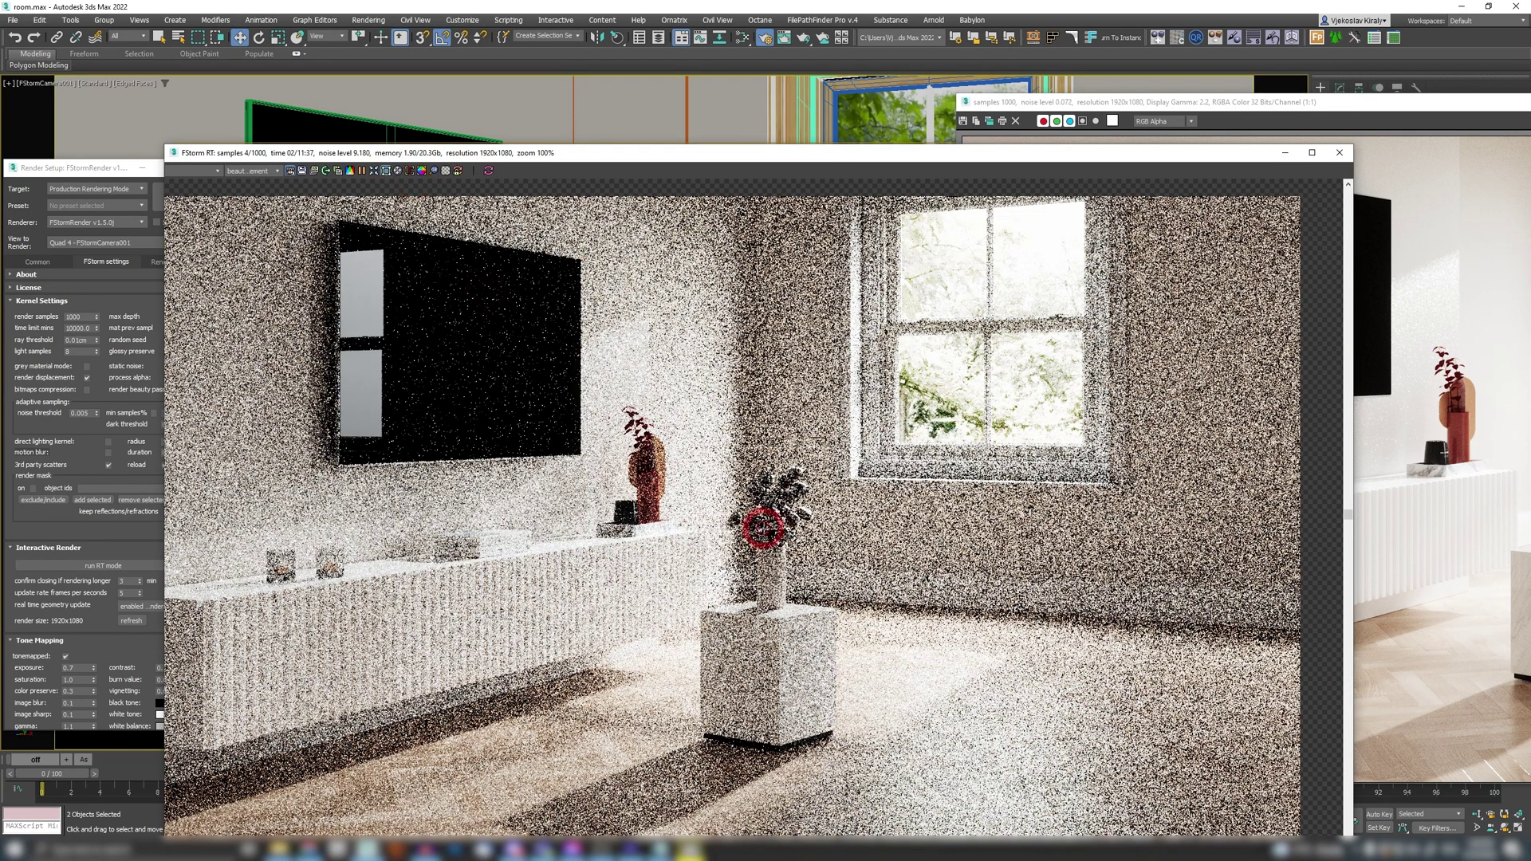
left_click_drag(719, 453, 830, 563)
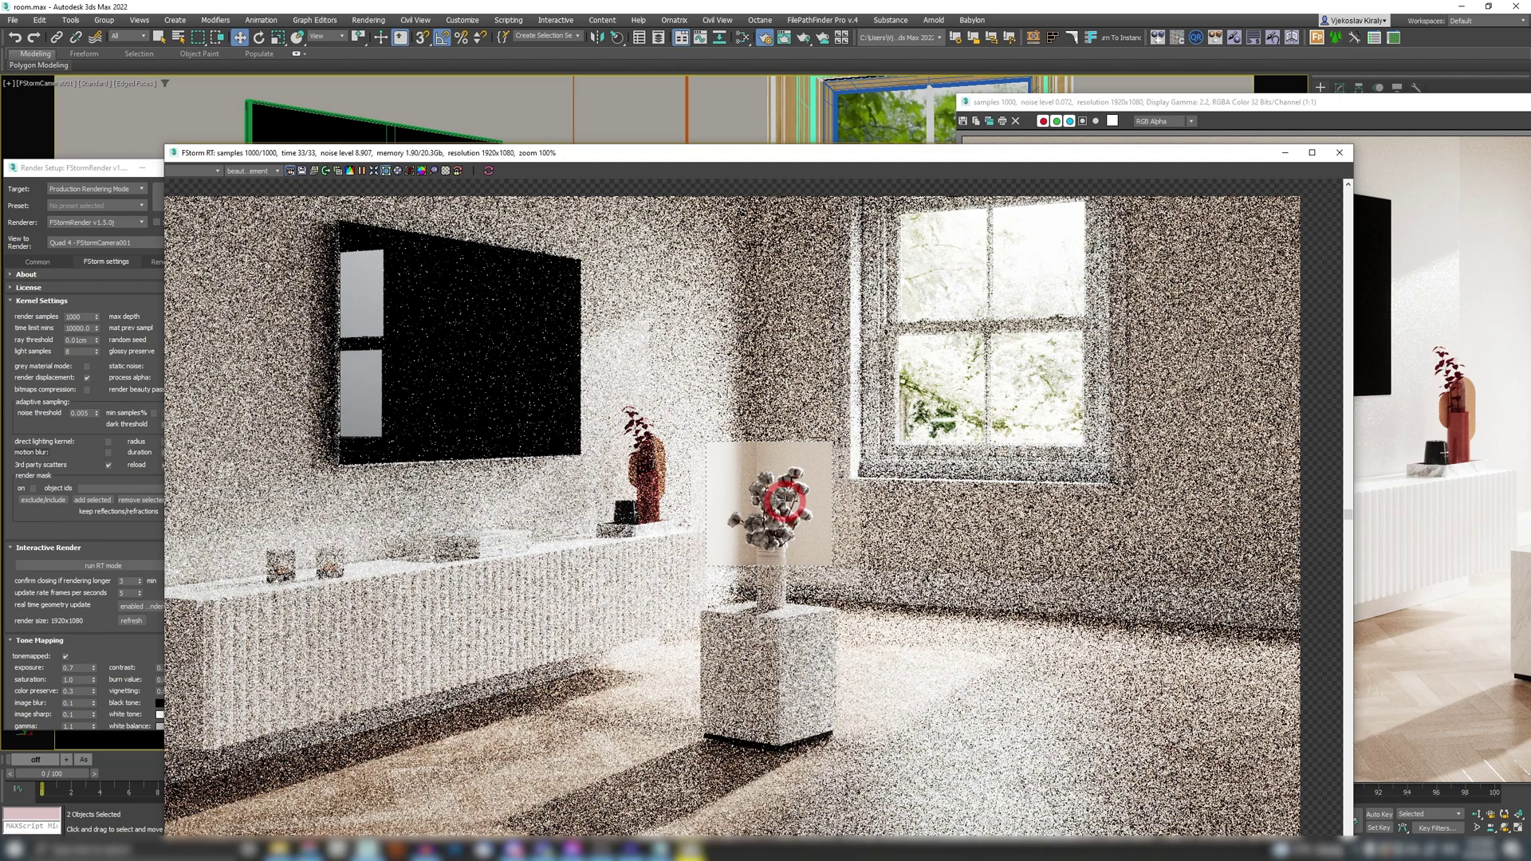
scroll(775, 488, "up", 1)
scroll(634, 407, "down", 1)
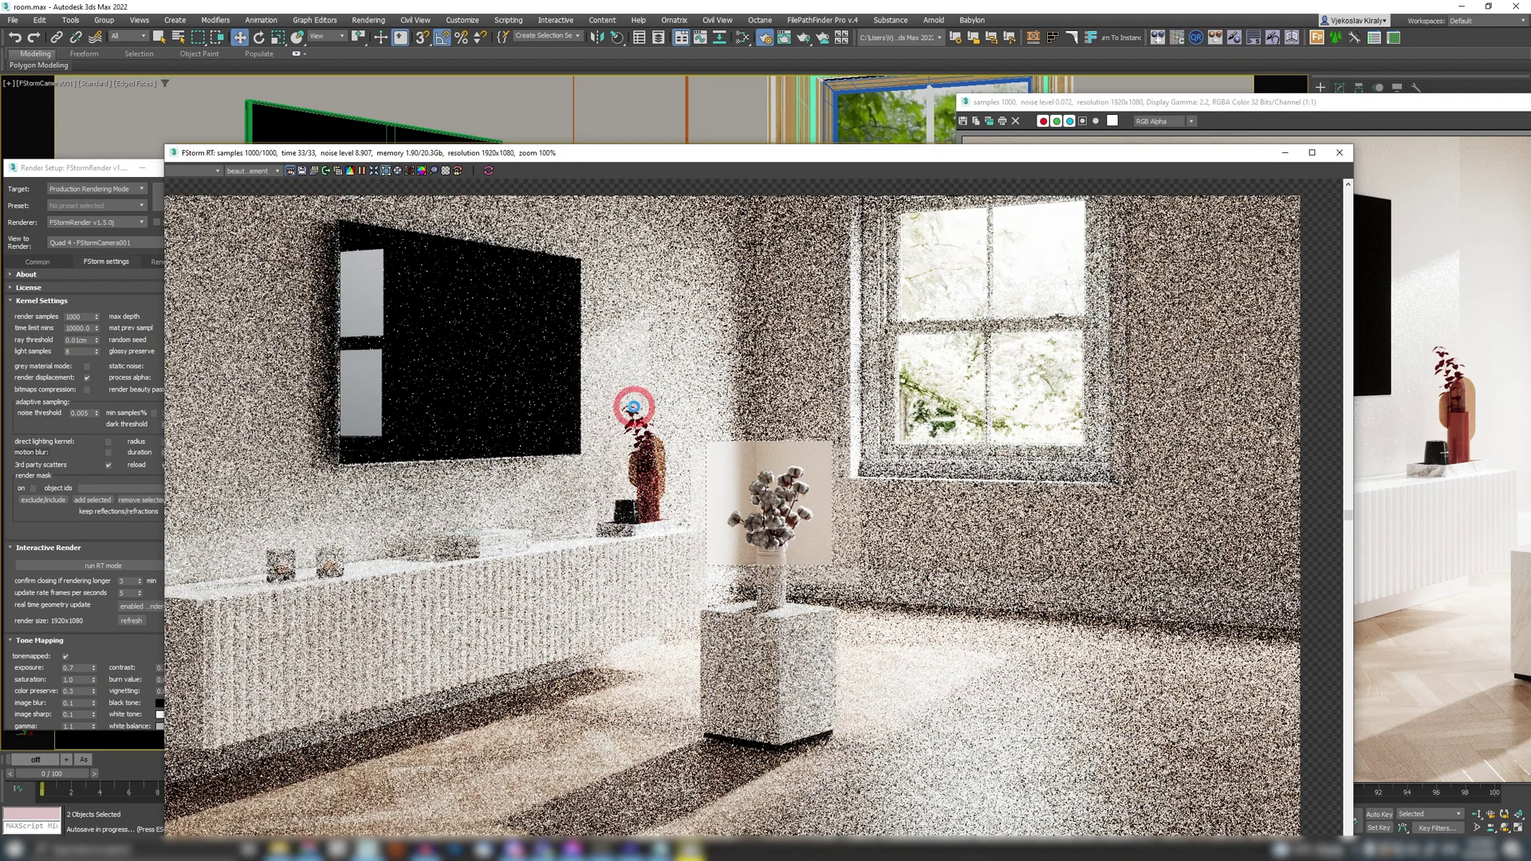